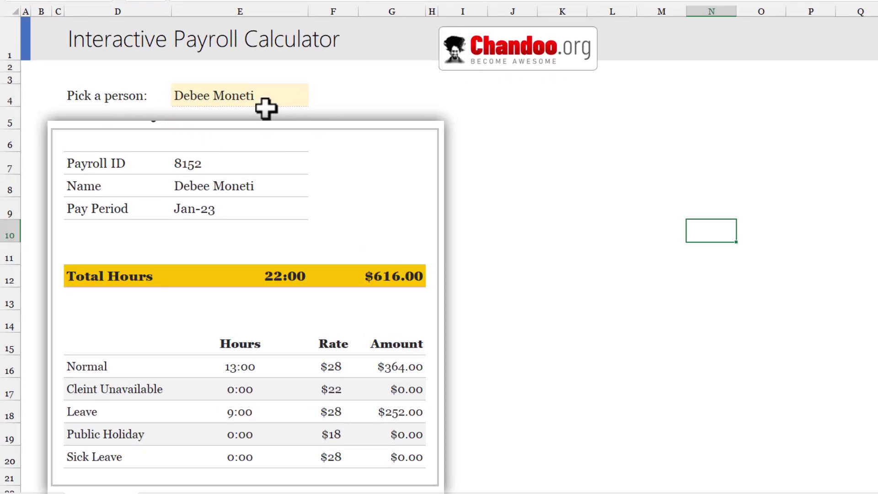
left_click(300, 100)
left_click(315, 99)
left_click(266, 160)
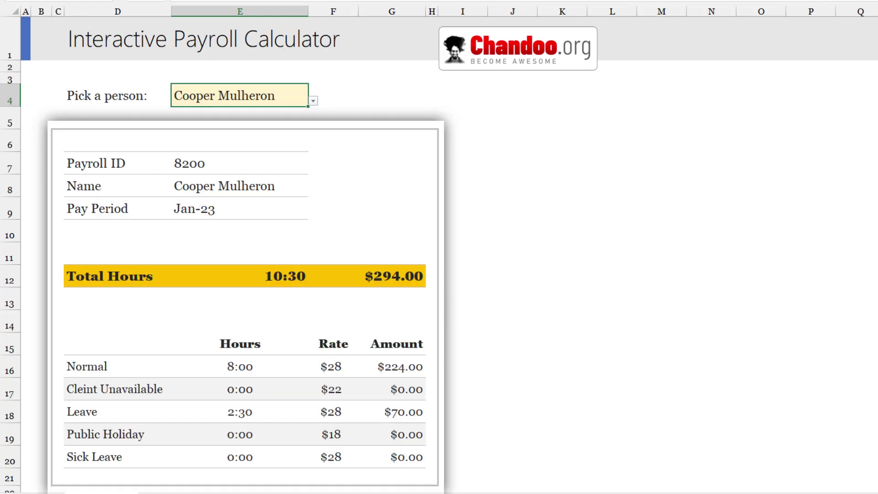
Step: Select the payroll calculator block B4:H21, showing 10:30 hours and $294.00 total pay
left_click_drag(73, 134, 430, 428)
left_click_drag(41, 95, 426, 480)
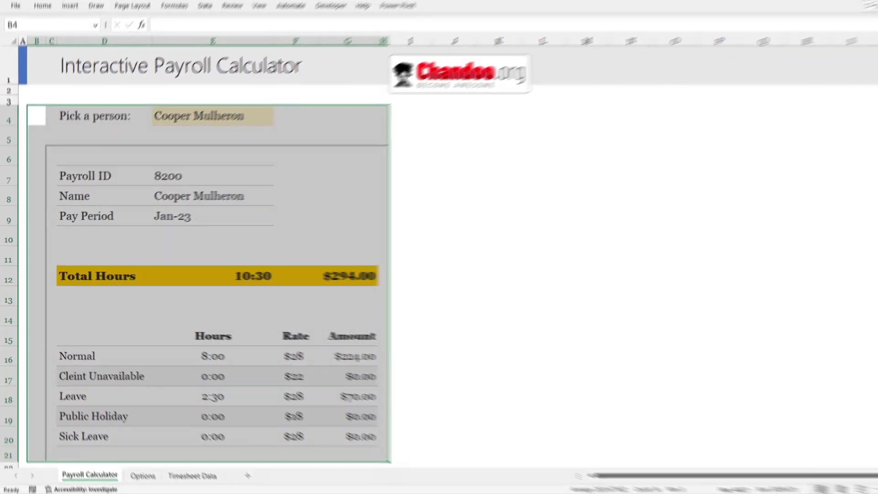
left_click(124, 484)
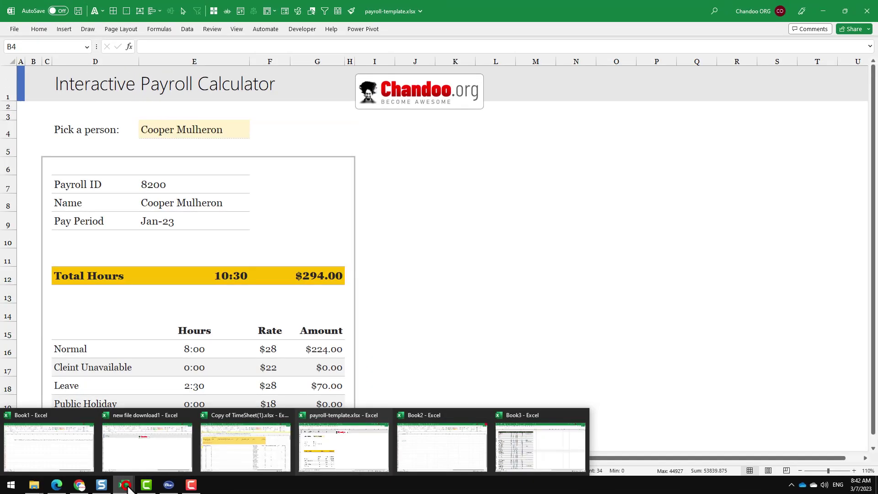
Step: In Book3, review the Timesheet Data columns and the Status filter values
left_click(546, 451)
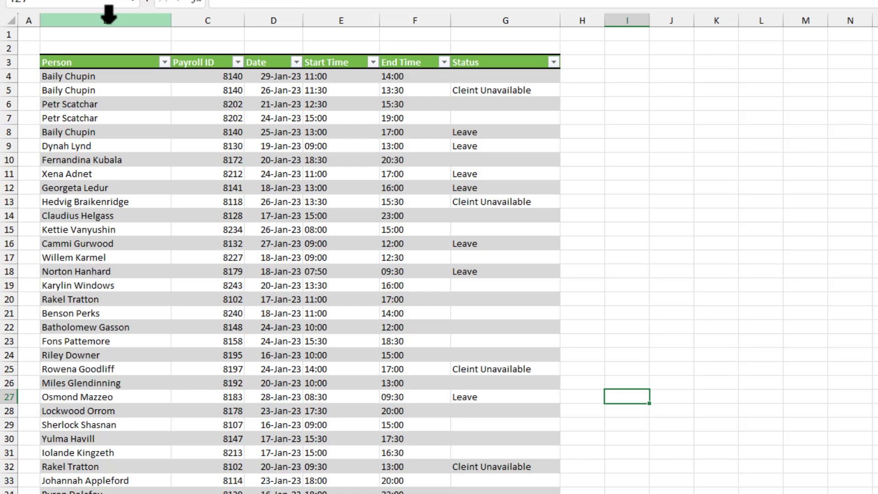
left_click(79, 45)
left_click(232, 13)
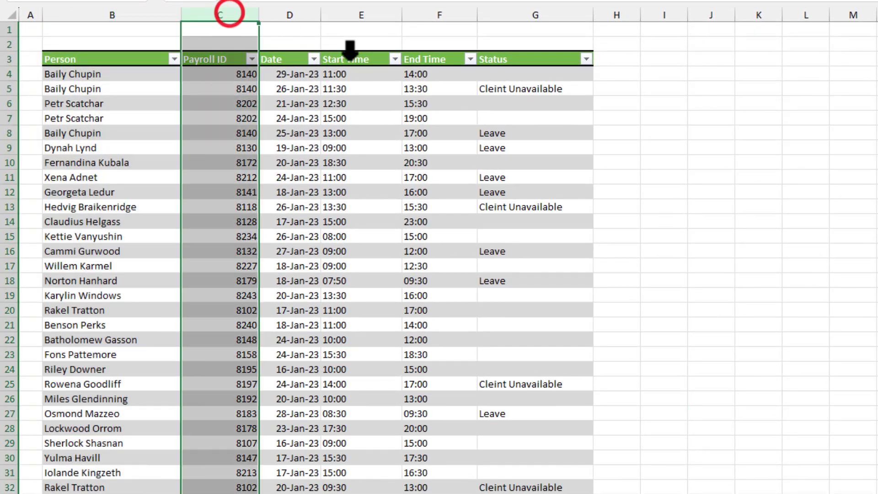
left_click(300, 13)
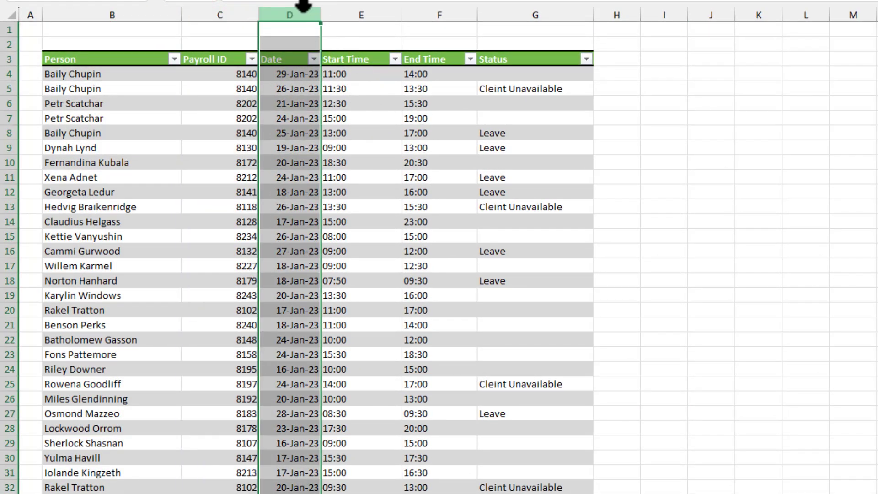
left_click(368, 13)
left_click(433, 14)
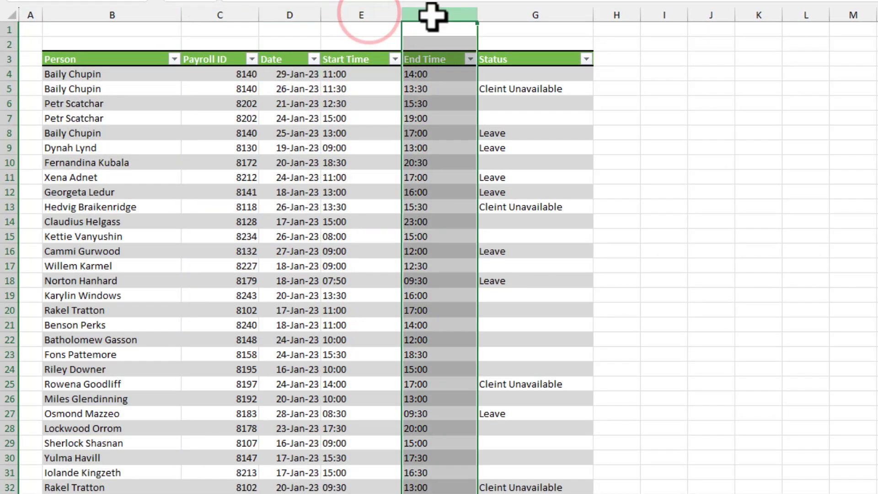
left_click(515, 12)
left_click(547, 137)
left_click(586, 59)
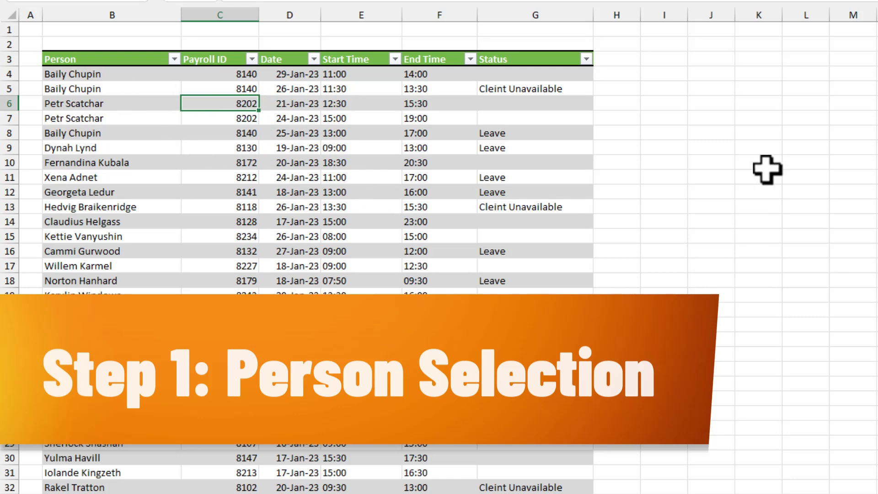
left_click(118, 15)
left_click(103, 73)
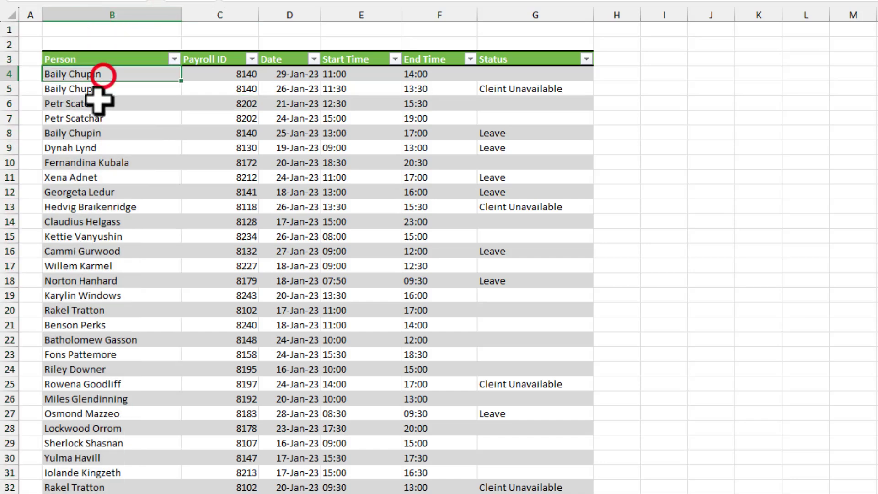
key("Down")
left_click(103, 88)
left_click(97, 76)
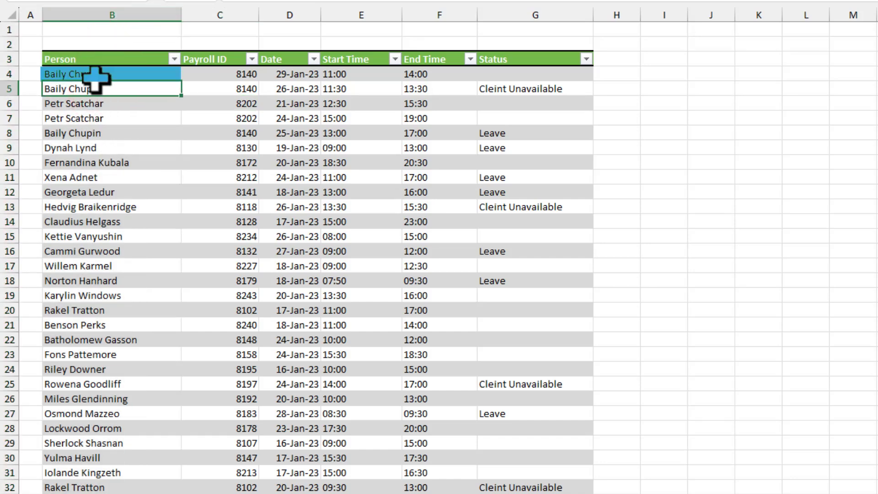
left_click(110, 89, "ctrl")
left_click(112, 133, "ctrl")
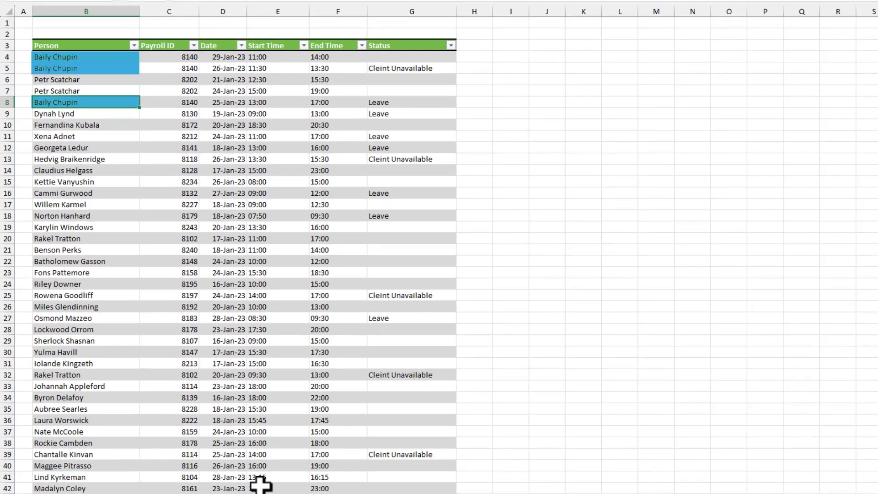
left_click(144, 475)
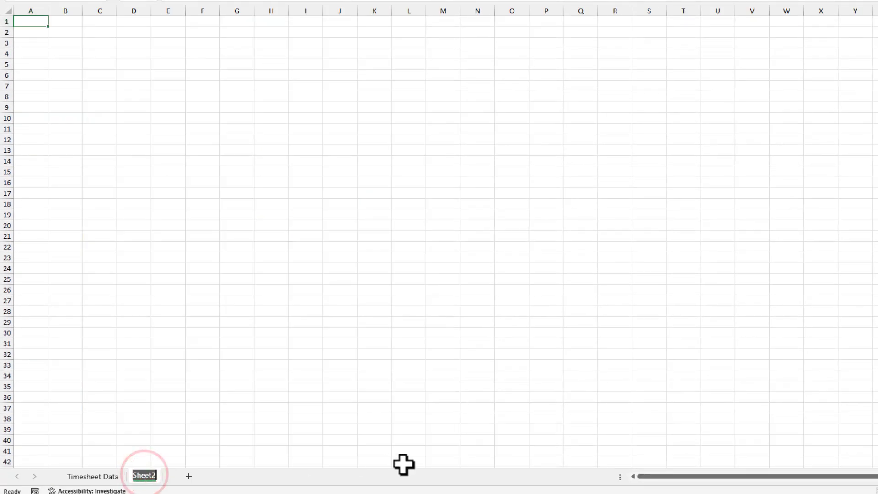
Step: Name the sheet Options and enter the heading People in B3
key("Down")
key("Down")
key("Right")
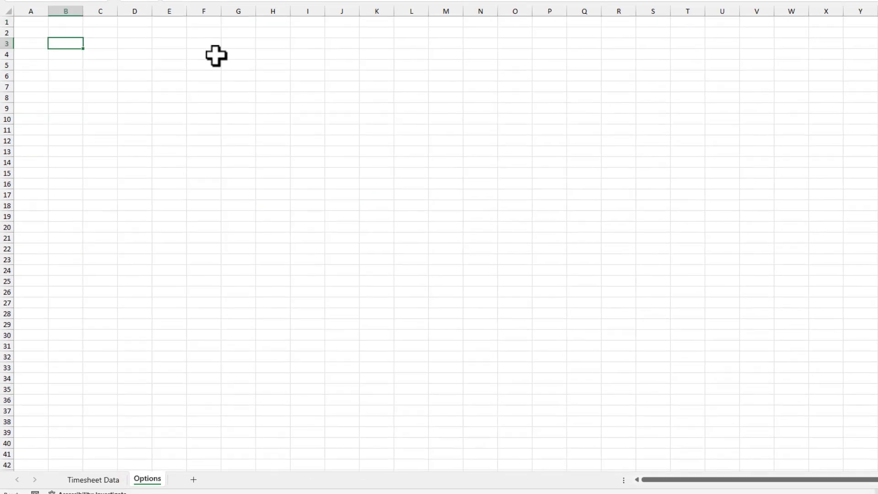
type("People")
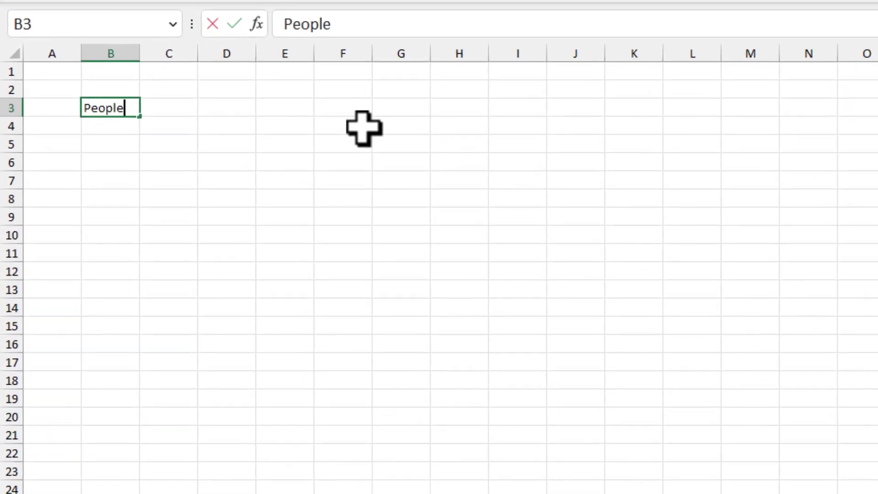
key("Return")
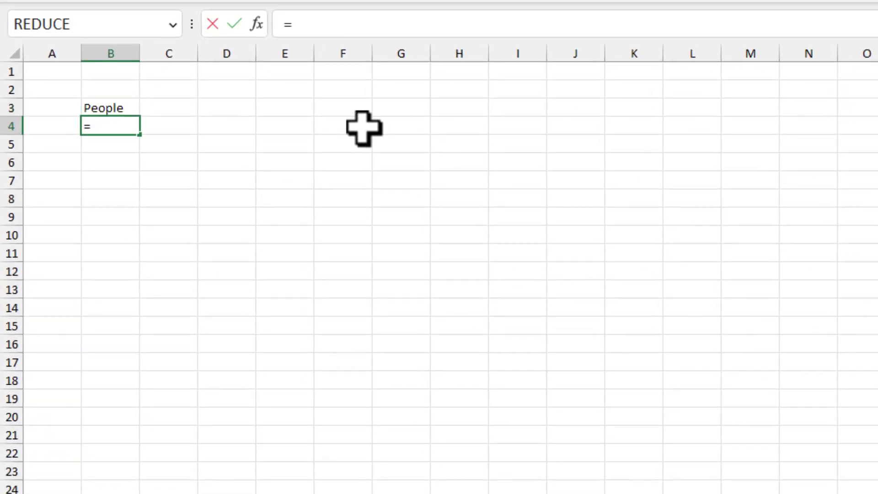
Step: Enter =UNIQUE(ts[Person]) in B4 to list each person once
type("=uniq")
key("Tab")
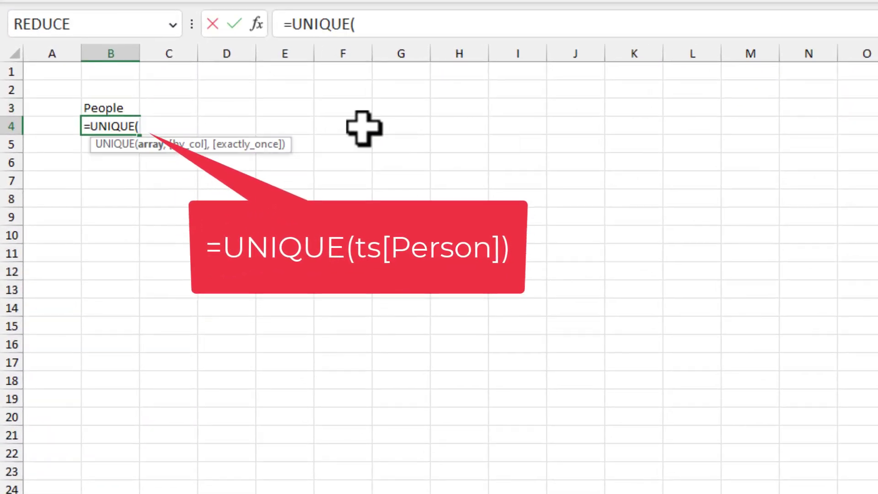
key("ctrl+Page_Down")
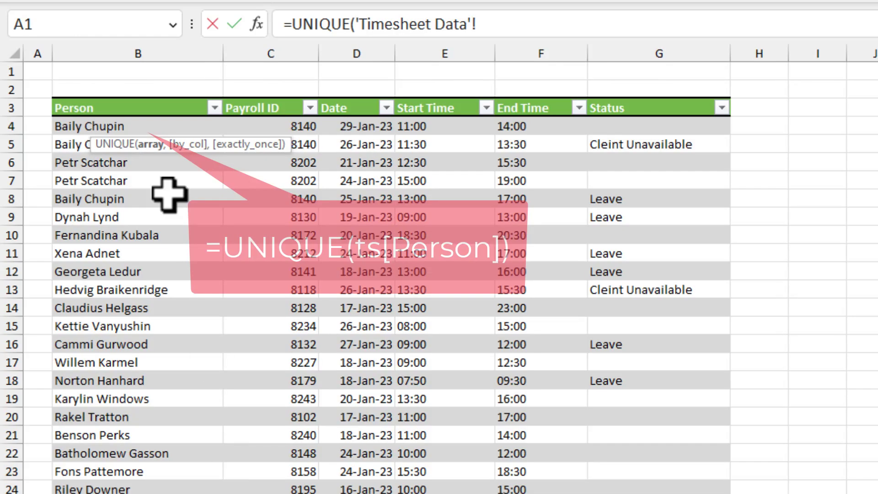
left_click(121, 101)
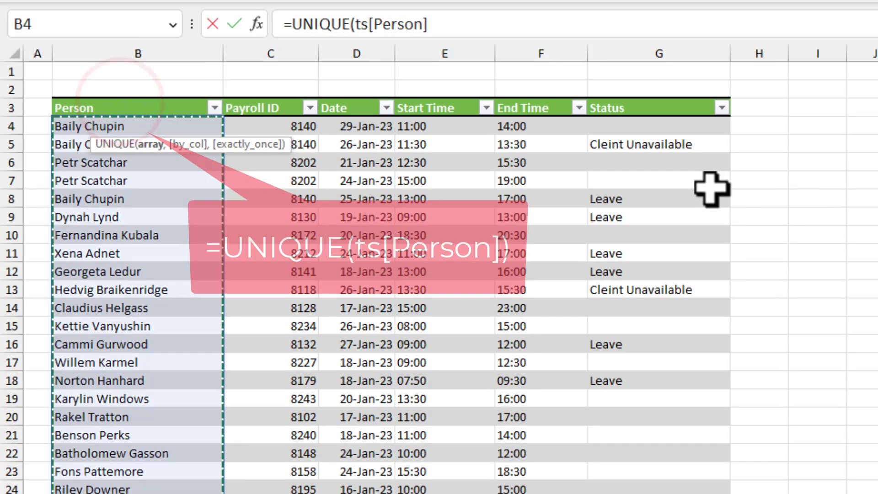
type(")")
key("Return")
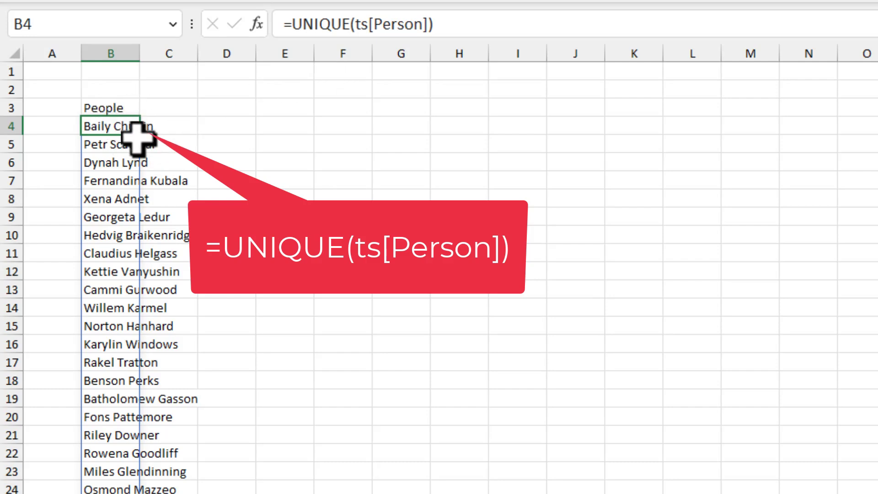
Step: Wrap the B4 formula in SORT so the names list alphabetically
left_click(284, 24)
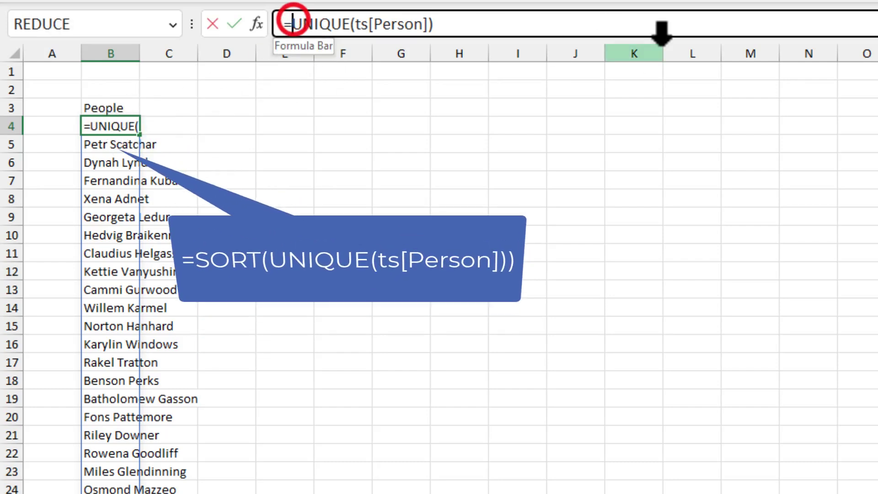
type("sort")
key("Tab")
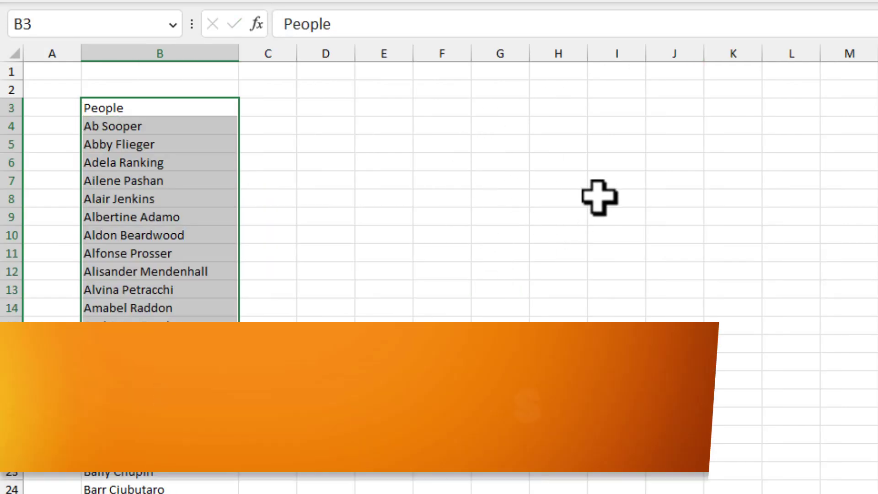
left_click(457, 109)
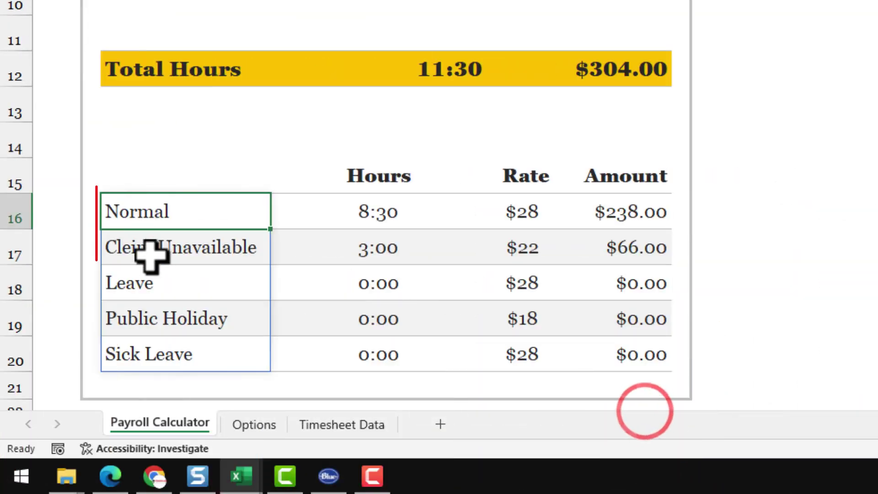
Step: Fill F3:G8 with rates: Cleint Unavailable 22, Leave 28, Public Holiday 18, Sick Leave 28
left_click(158, 254)
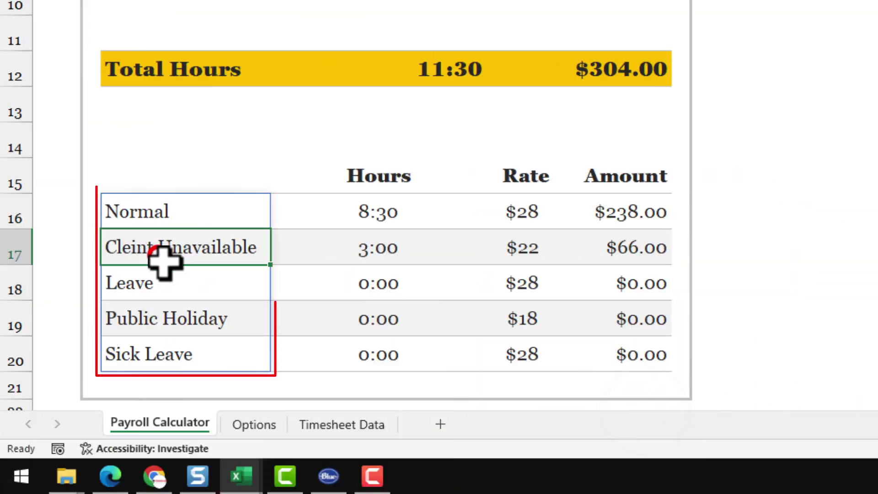
left_click(163, 286)
left_click(174, 319)
left_click(153, 356)
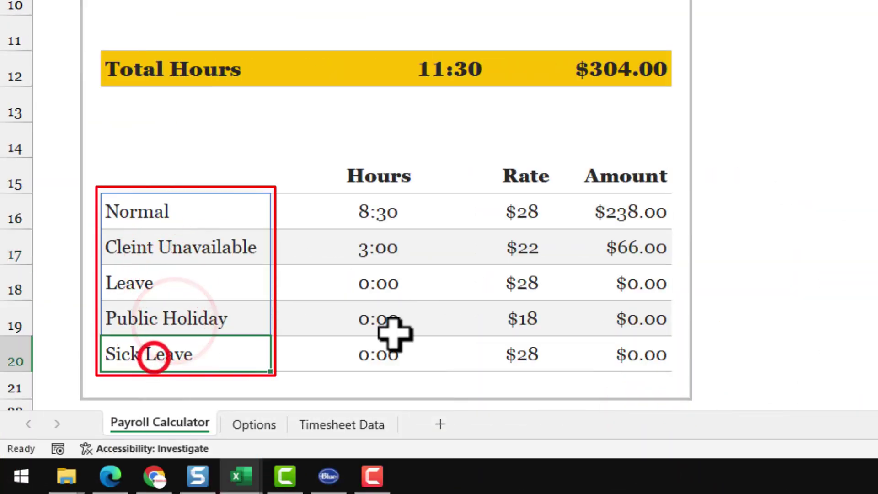
left_click_drag(526, 208, 514, 354)
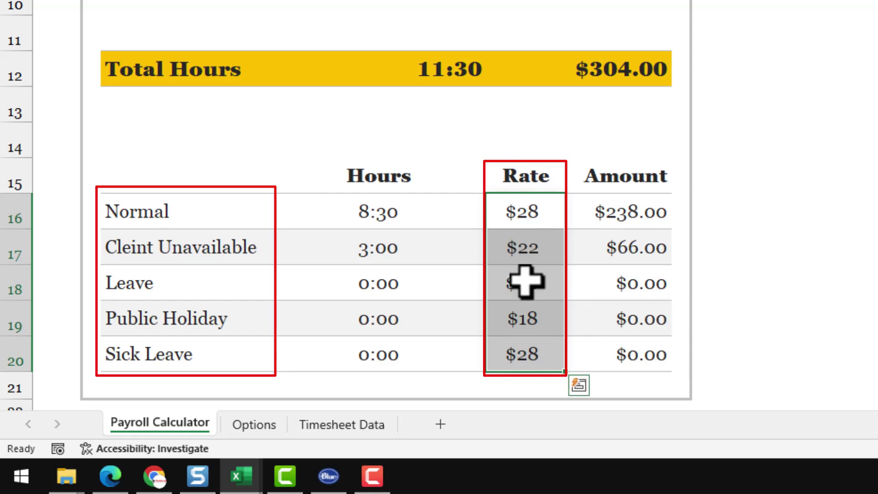
left_click(157, 207)
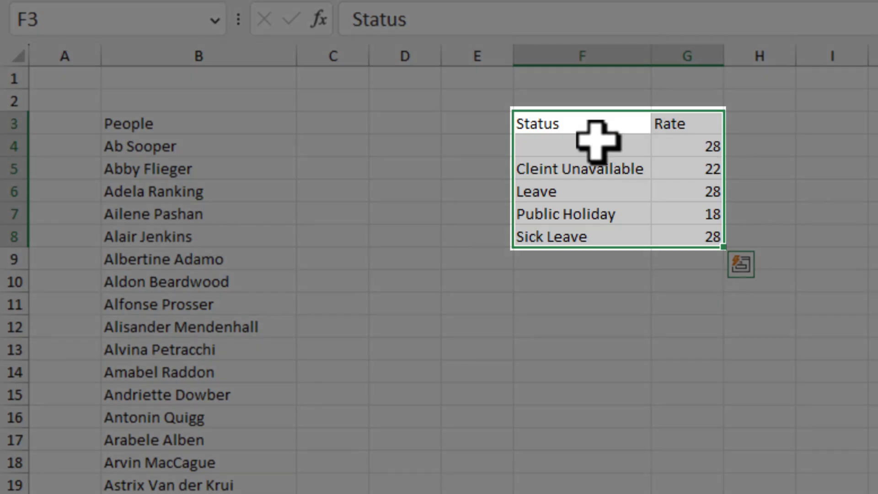
left_click(847, 170)
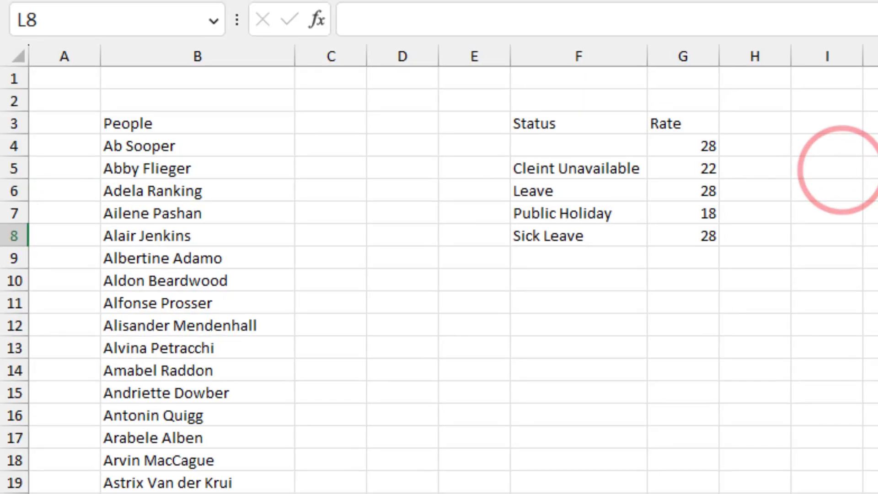
Step: Put Pay period in J3, autofit column J, and enter Jan 2023 (Jan-23) in K3
left_click(724, 115)
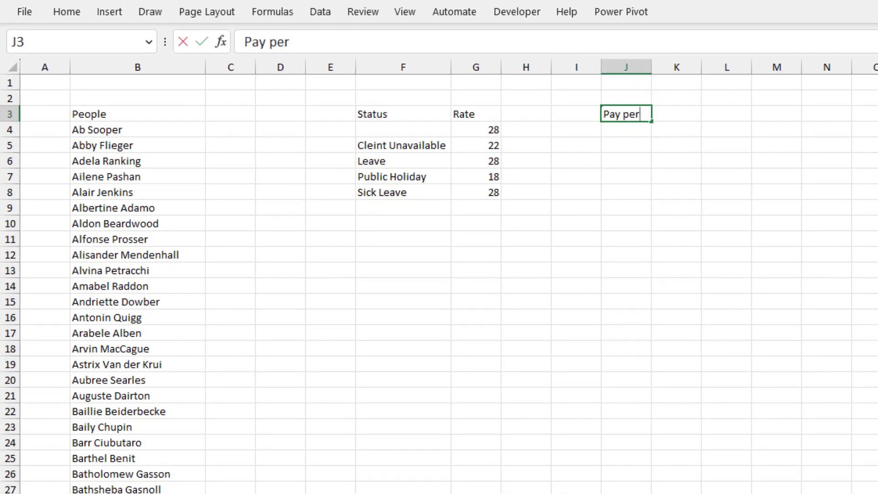
key("Tab")
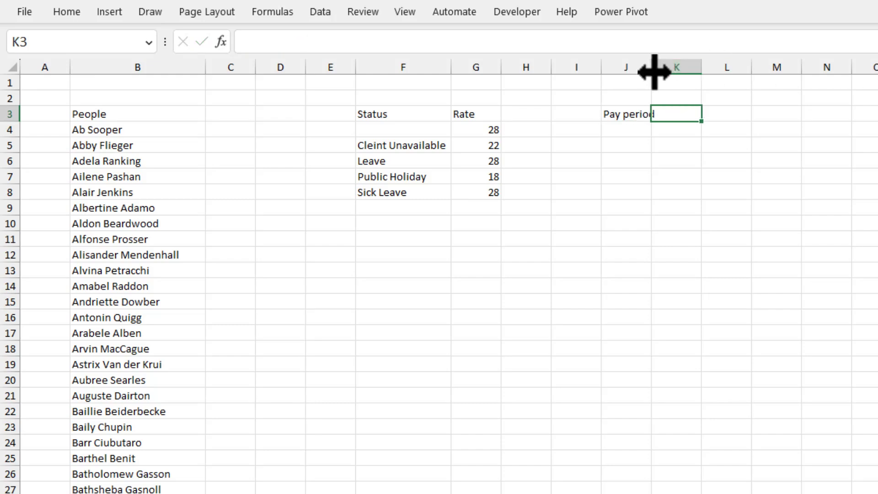
double_click(652, 71)
left_click(720, 111)
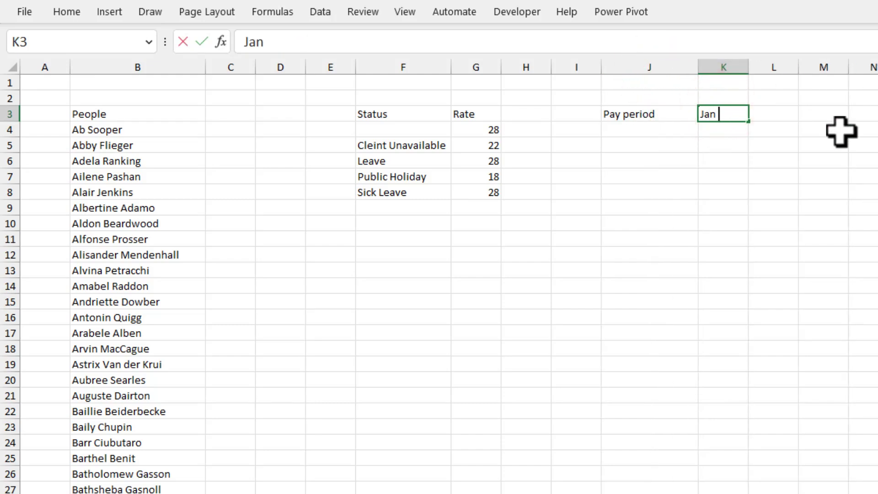
key("Return")
left_click(700, 118)
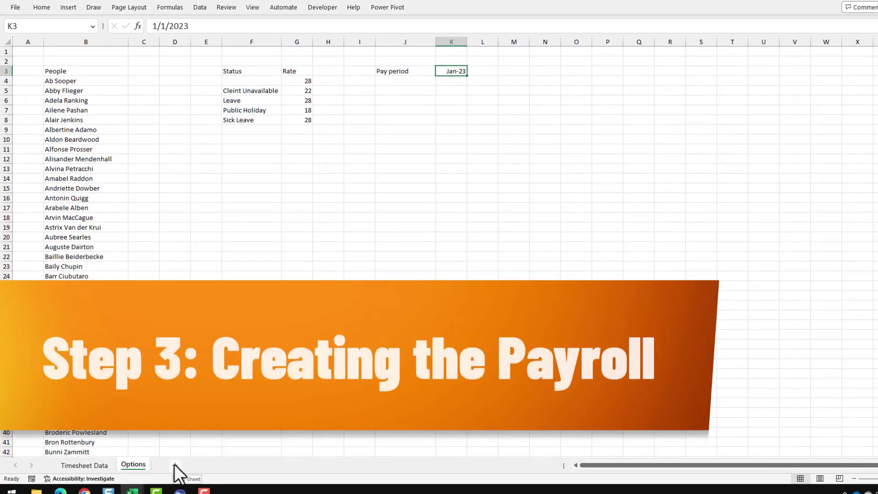
left_click(174, 464)
Step: Rename the new worksheet to Pay
left_click(164, 465)
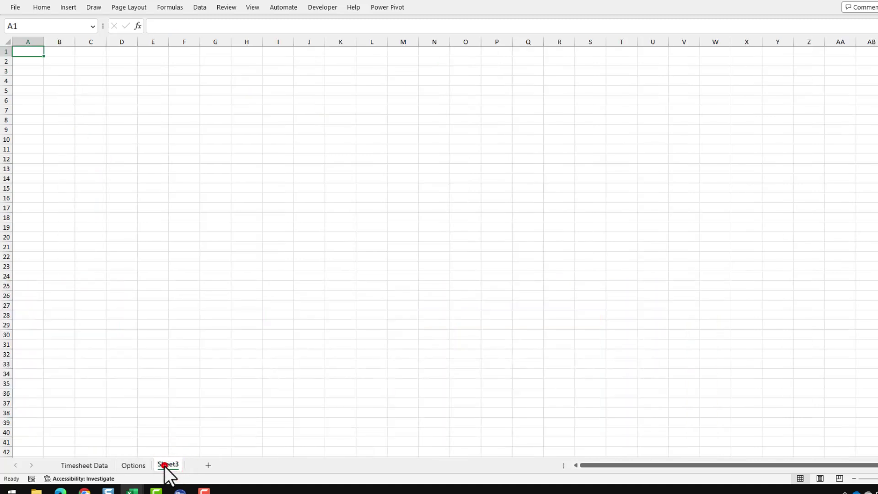
double_click(164, 465)
type("Pay")
key("Return")
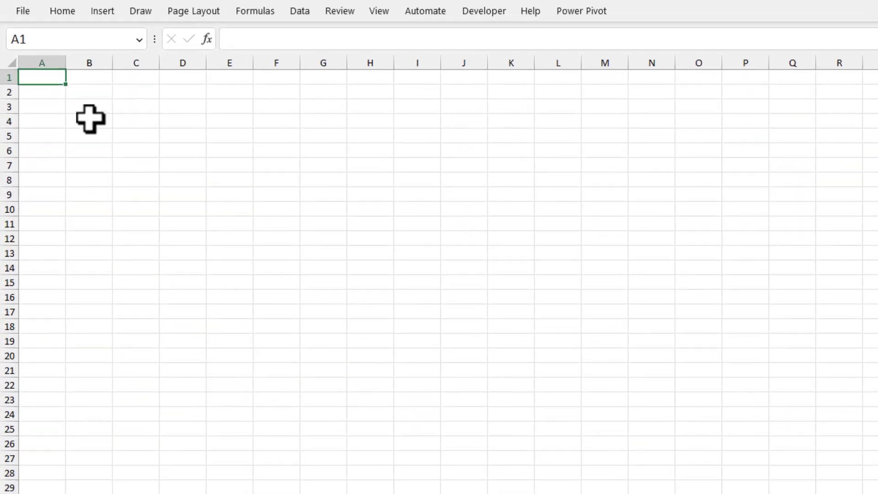
Step: Enter the label 'Select a person' in B3 of the Pay sheet
left_click(56, 72)
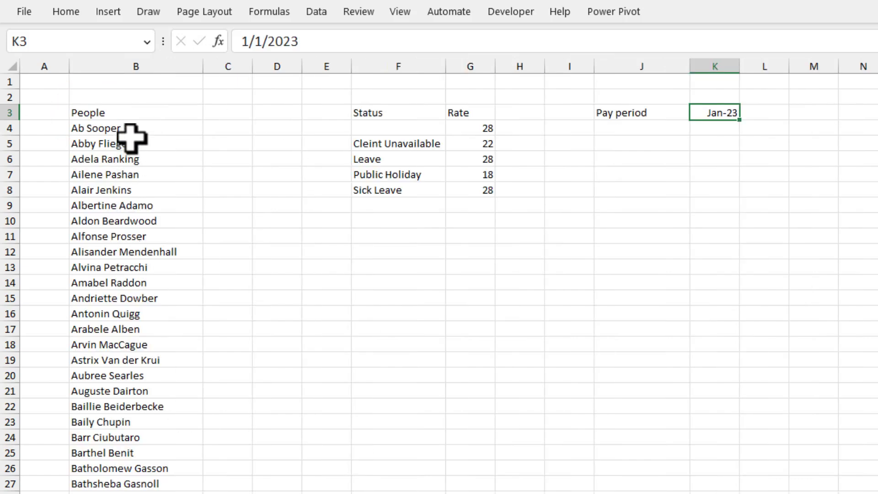
left_click(132, 136)
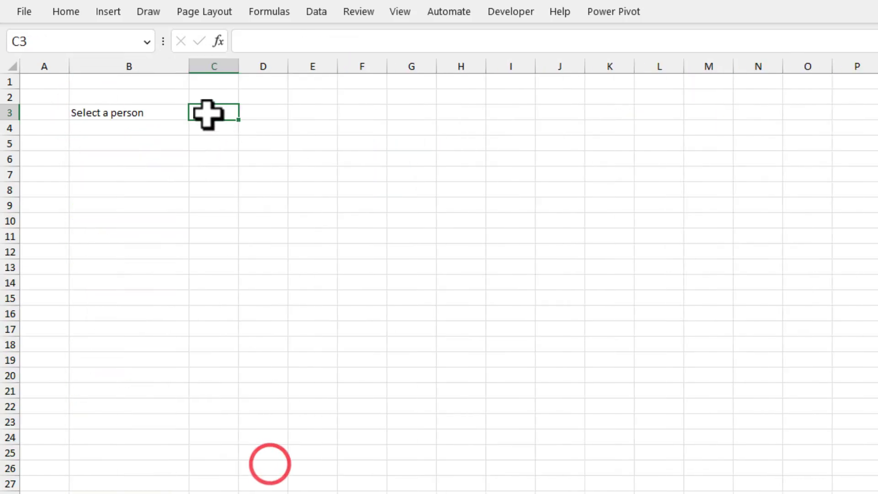
left_click(207, 115)
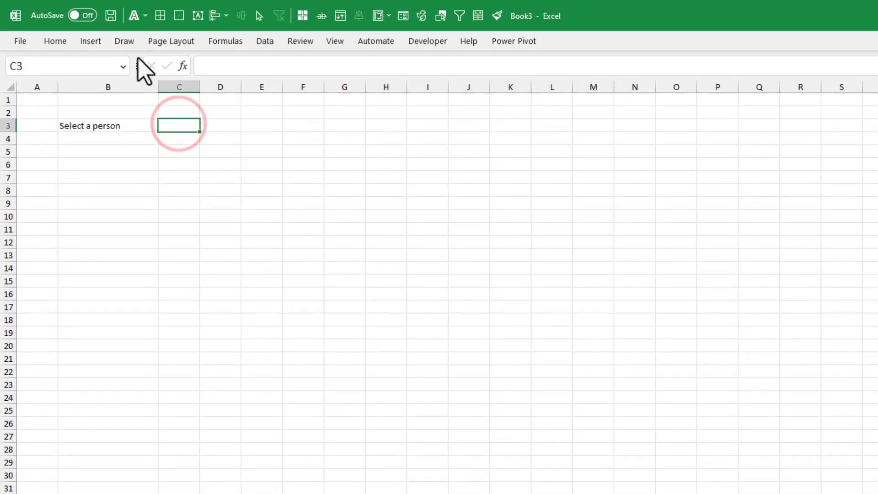
Step: Give C3 List data validation sourced from =Options!$B$4:$B$288
left_click(266, 41)
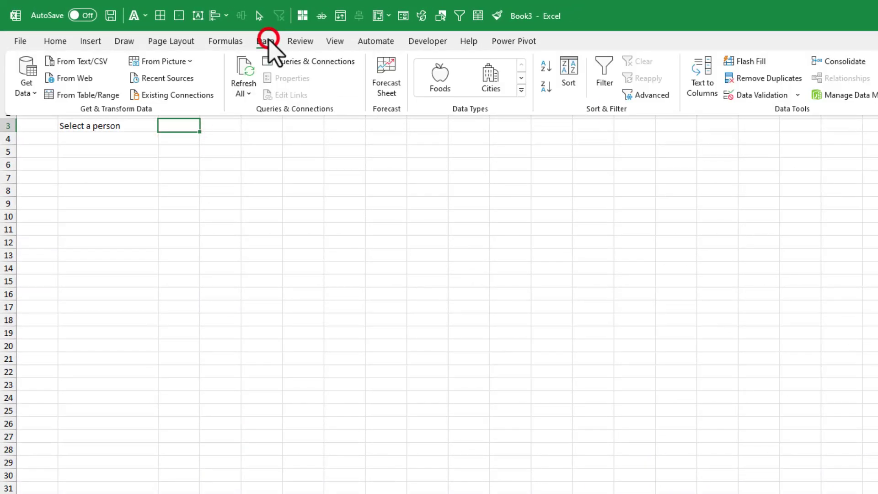
left_click(775, 96)
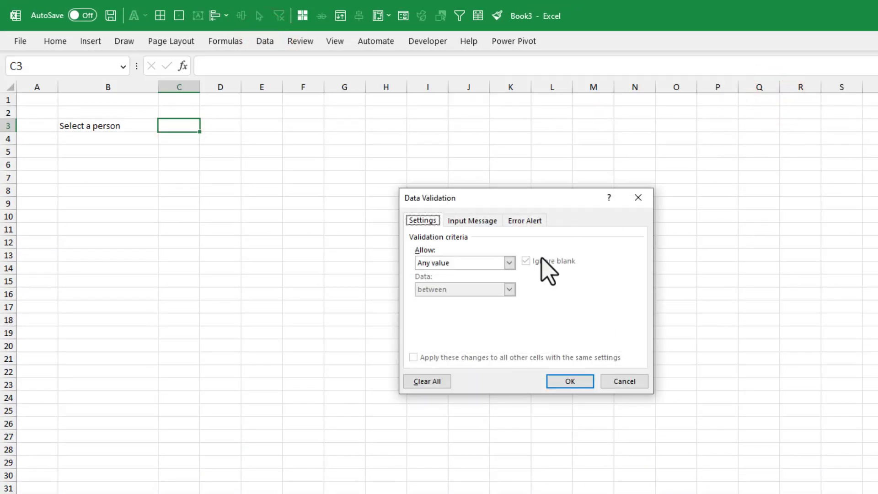
left_click(434, 259)
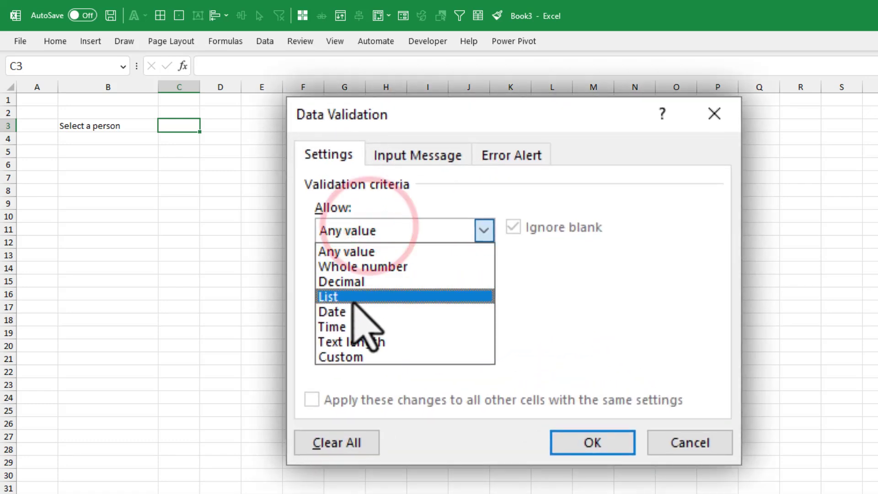
left_click(426, 300)
left_click(379, 326)
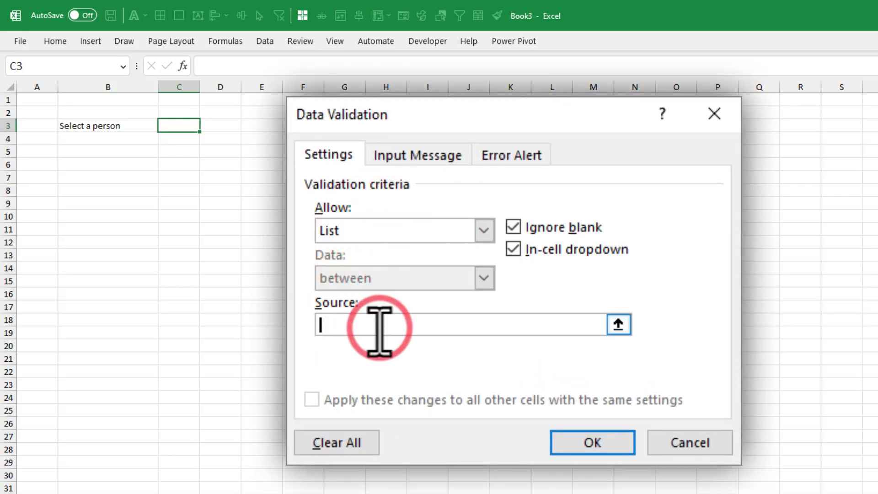
type("=")
key("ctrl+Page_Down")
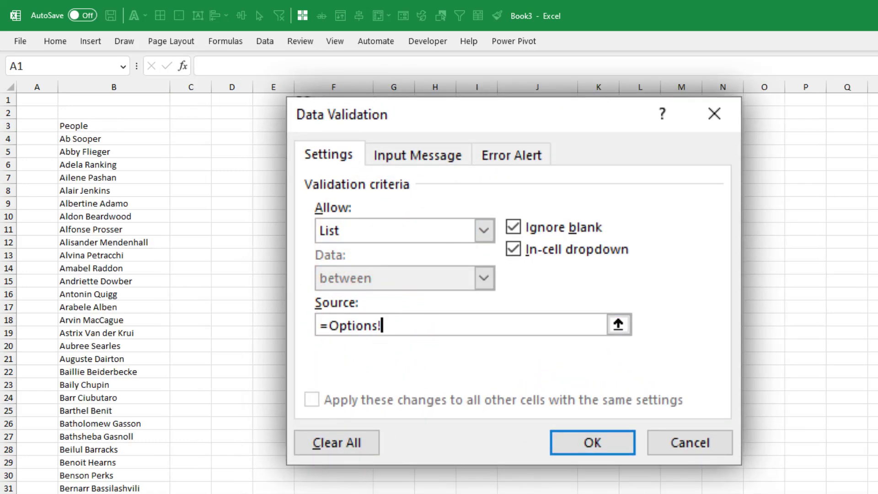
left_click(154, 139)
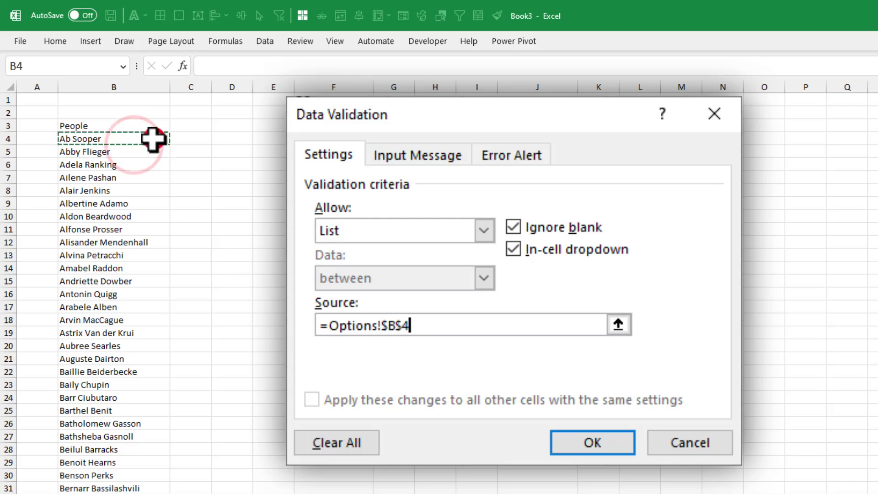
key("ctrl+shift+Down")
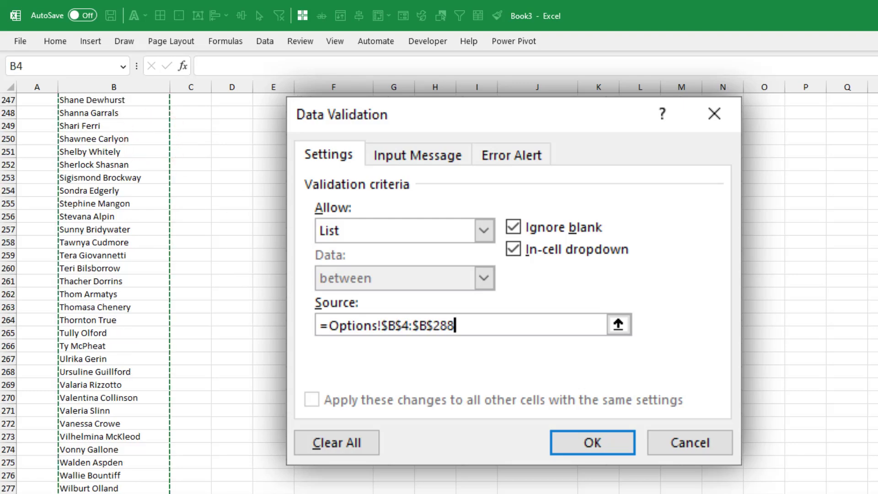
left_click(592, 443)
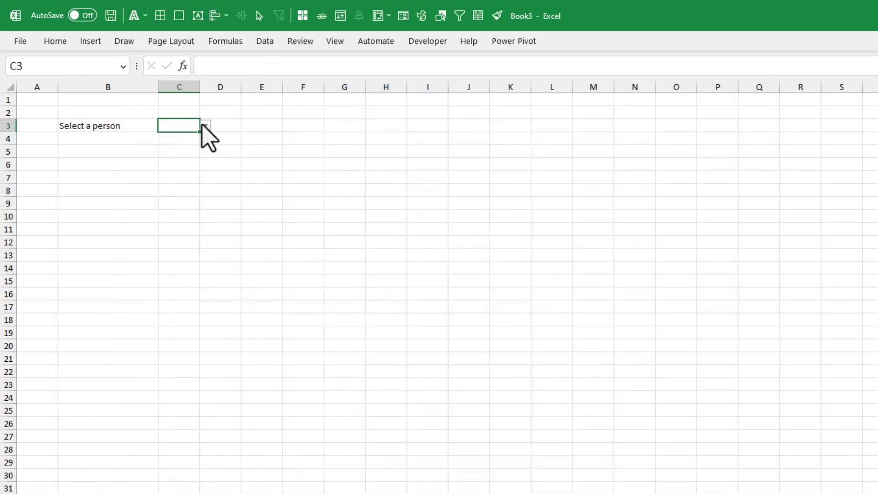
Step: Check the staff name dropdown now available in C3
left_click(206, 125)
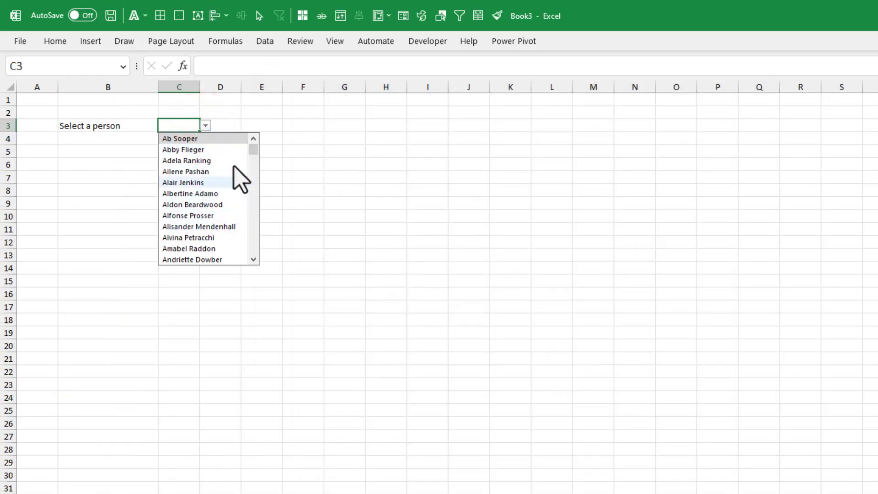
left_click(295, 151)
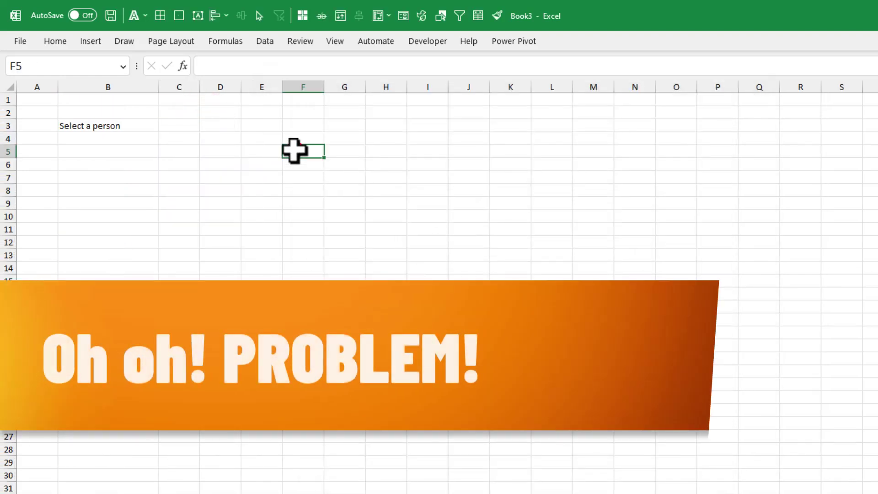
left_click(180, 125)
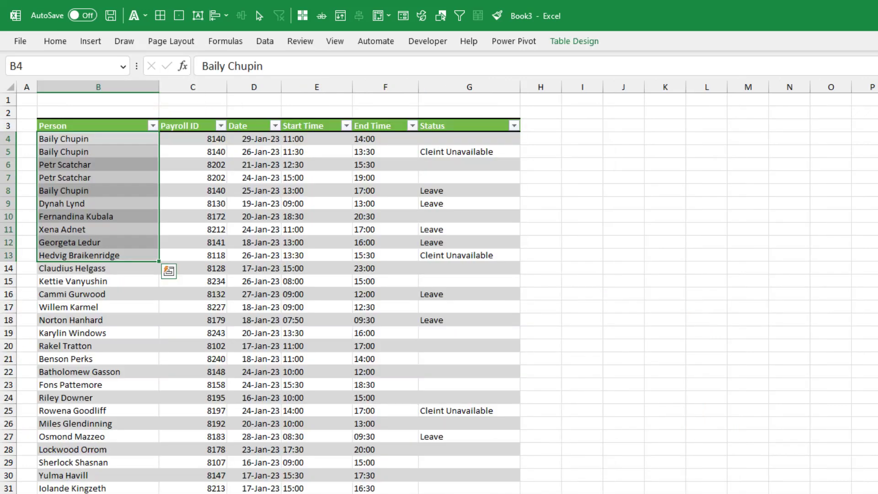
Step: Overwrite the person in B15 of Timesheet Data with a new name
left_click(107, 279)
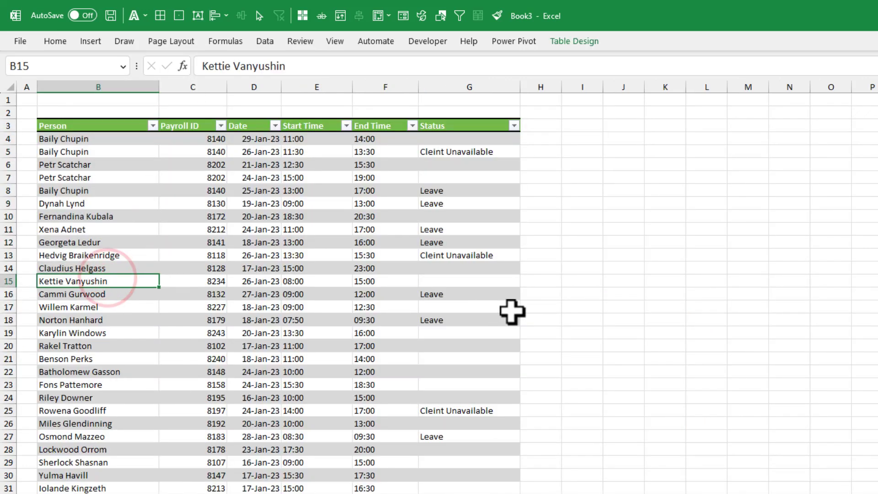
type("Chandoo D")
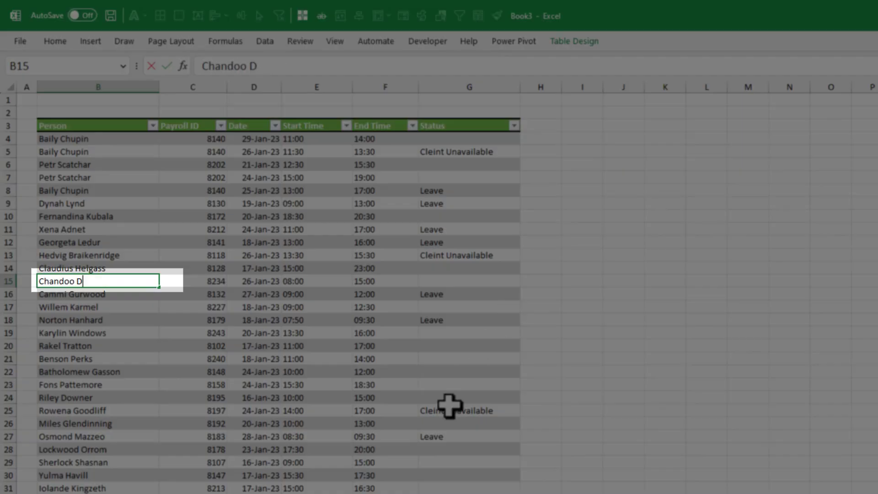
key("Return")
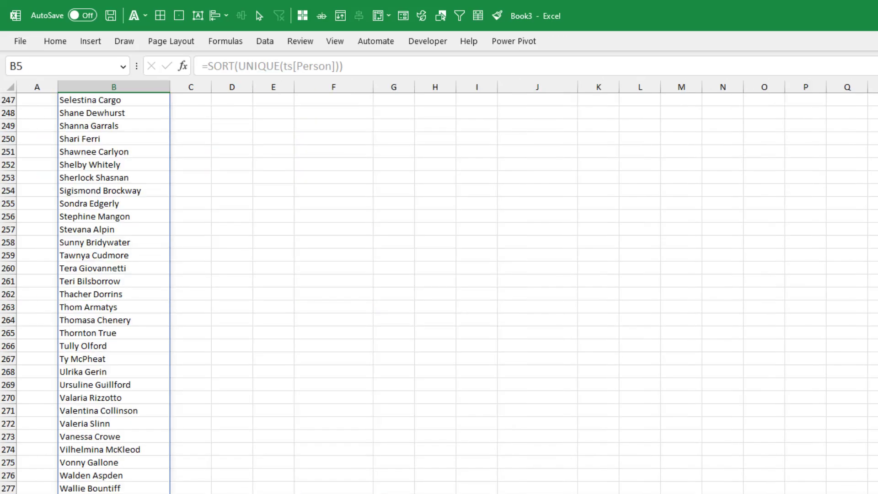
scroll(114, 339, "up", 20)
Step: Reopen C3's name list to review the names, closing it without choosing
left_click(114, 333)
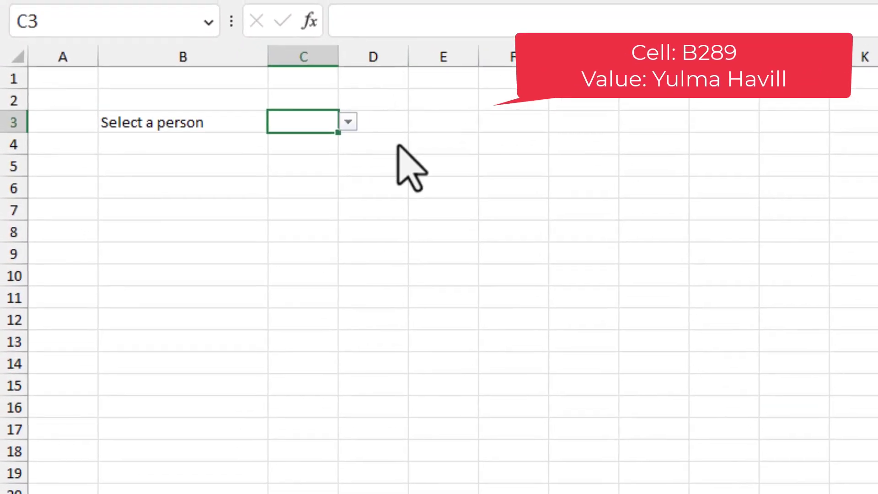
left_click(348, 122)
left_click_drag(433, 162, 435, 363)
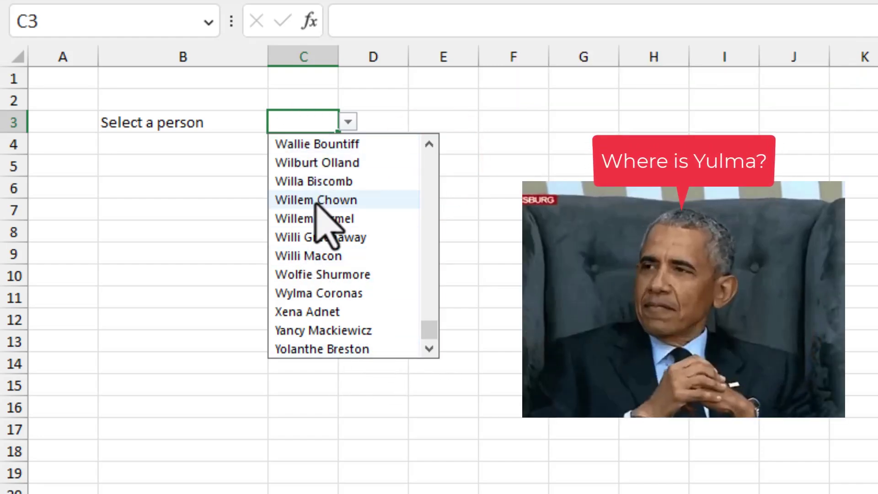
left_click(595, 142)
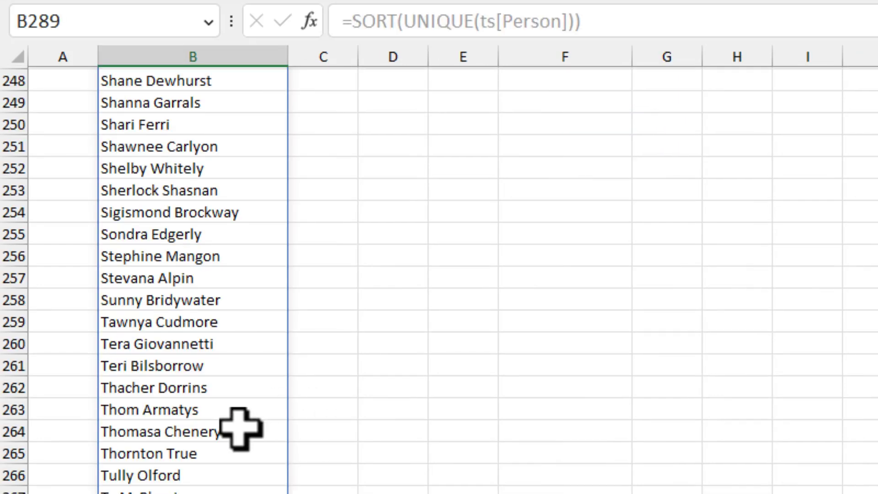
Step: Jump back up the Options People column to the first name in B4
left_click(239, 431)
key("ctrl+Up")
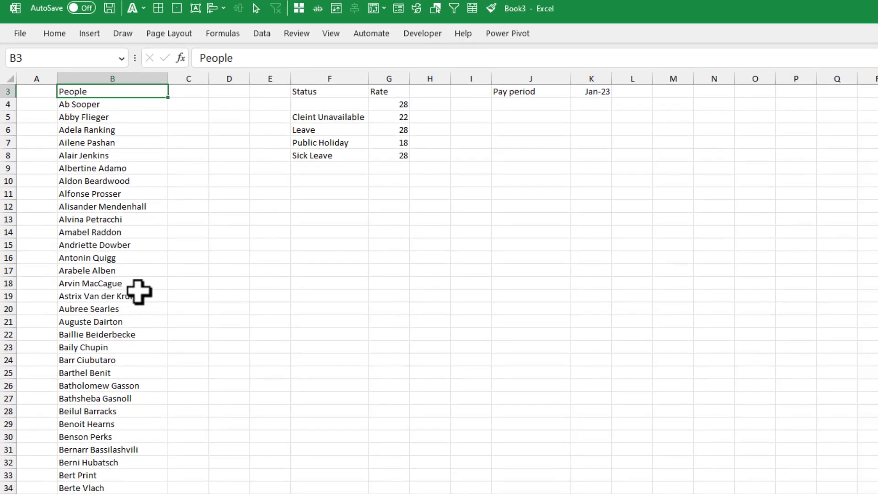
key("Down")
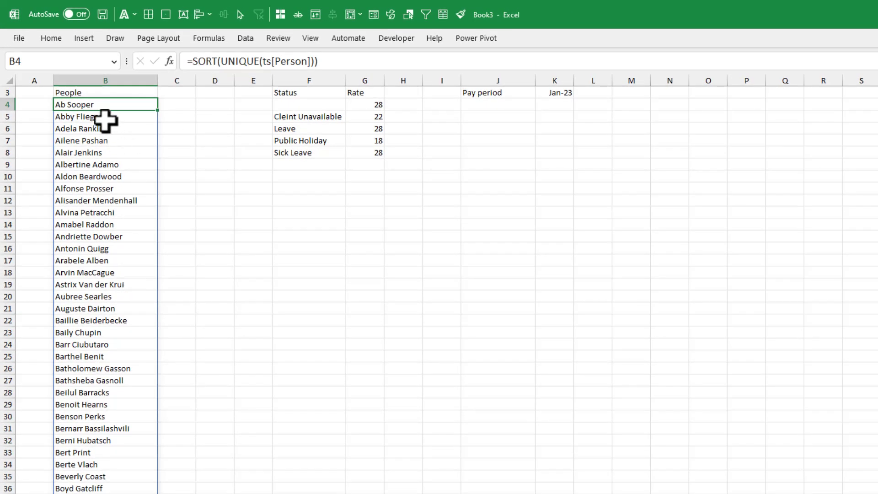
scroll(105, 120, "up", 1)
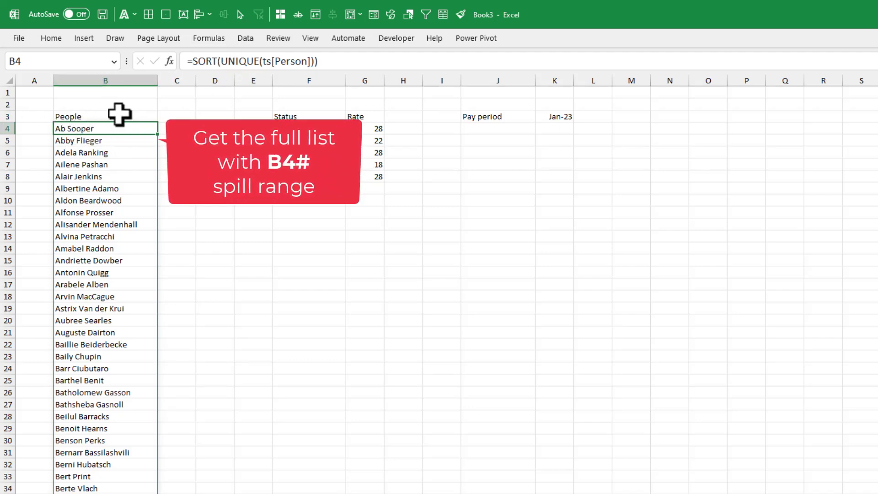
left_click(202, 39)
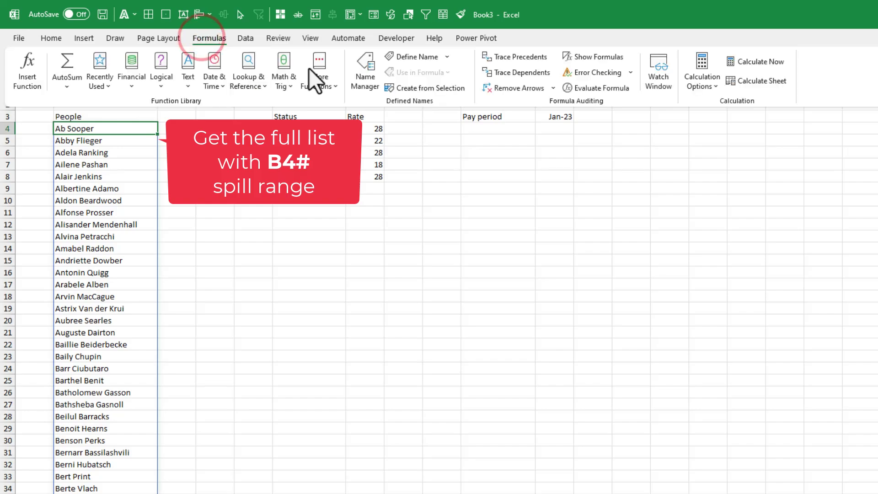
Step: Define the workbook-scoped name staff referring to =Options!$B$4#
left_click(405, 56)
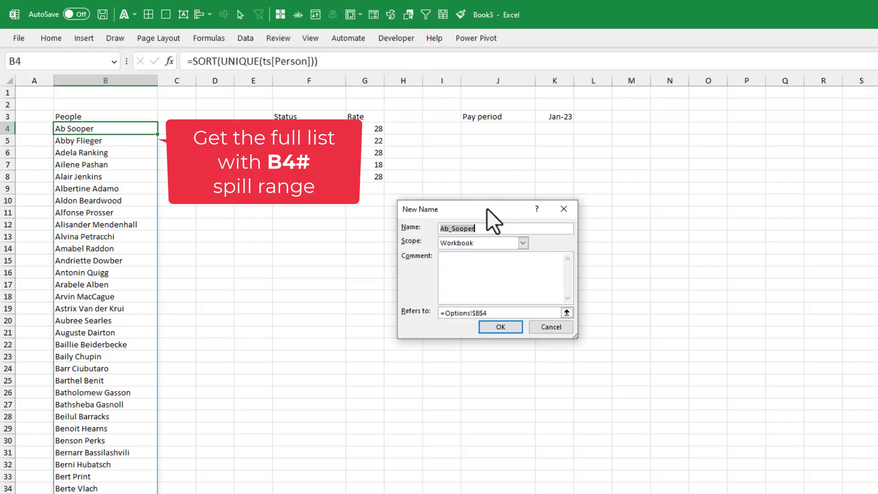
left_click_drag(487, 208, 369, 119)
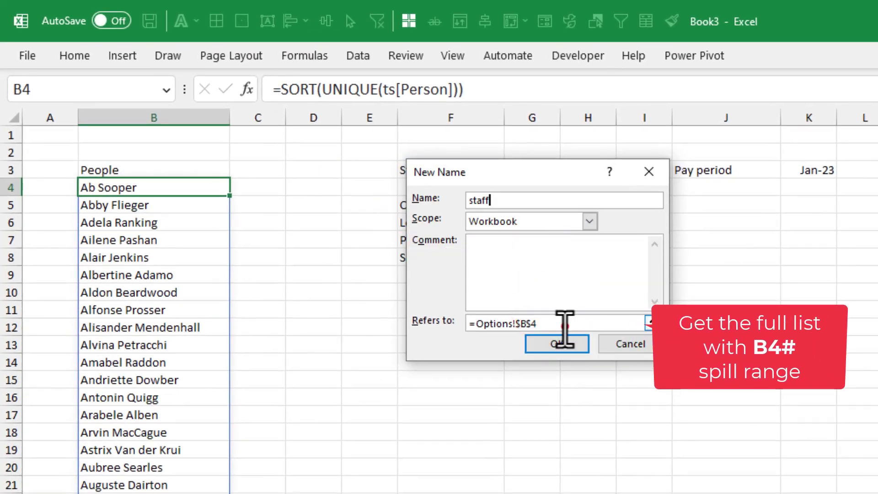
left_click(556, 320)
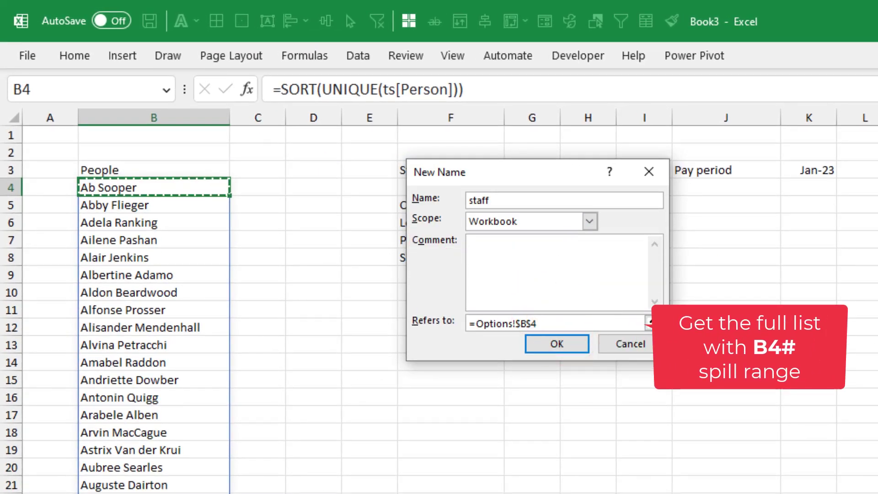
left_click(558, 343)
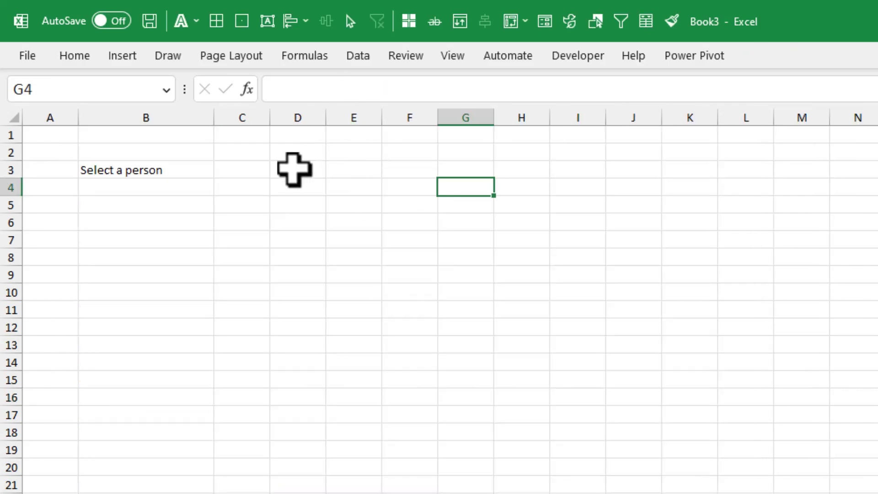
Step: Change C3's data validation list source from B4:B288 to =staff
left_click(247, 170)
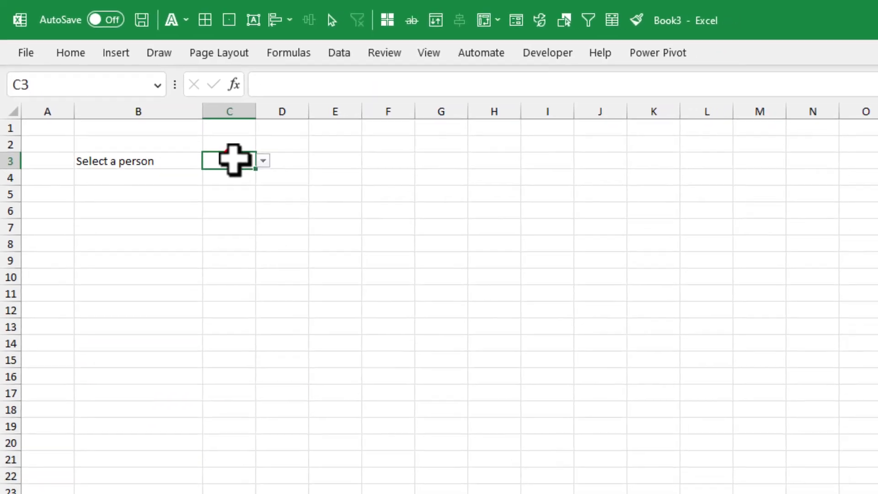
left_click(291, 45)
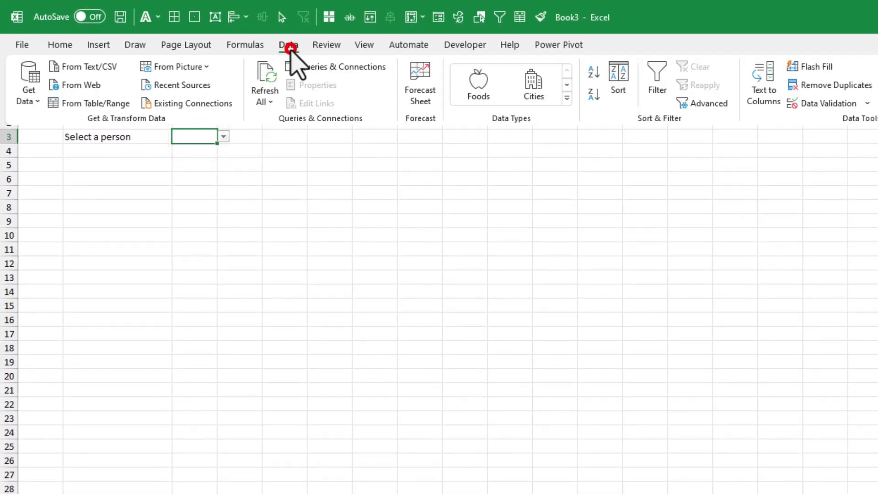
left_click(822, 102)
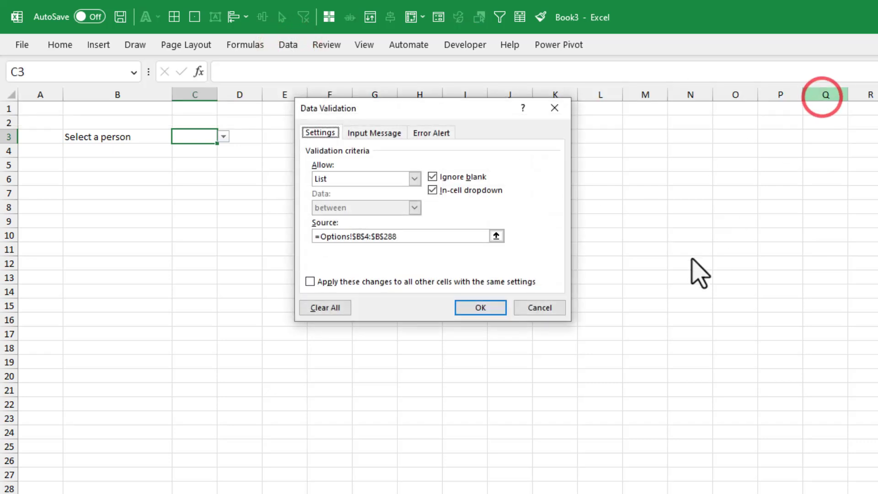
left_click_drag(409, 237, 387, 237)
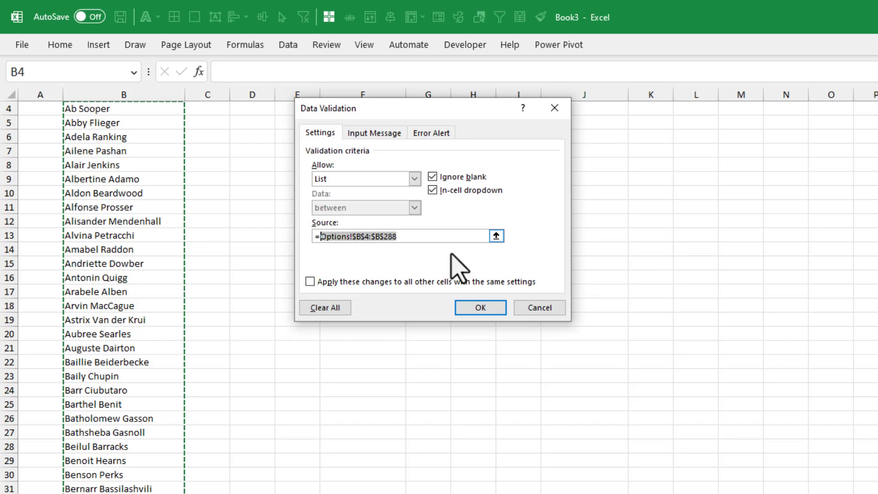
type("staff")
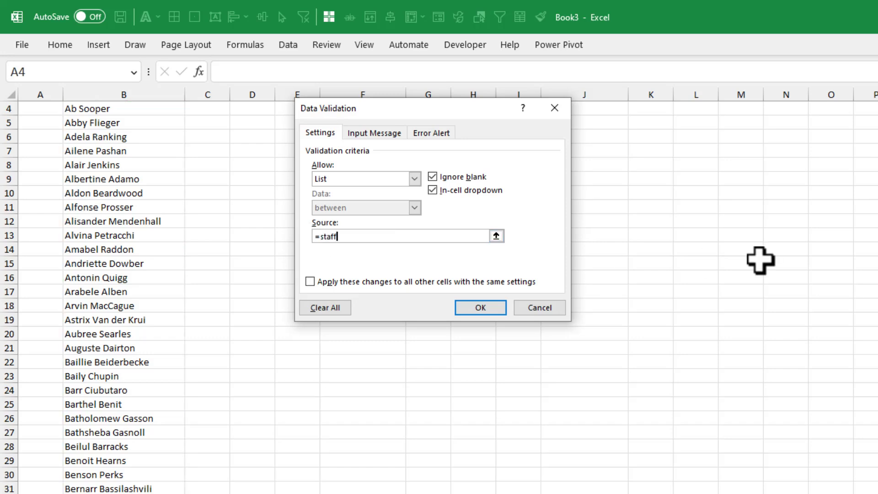
left_click(491, 311)
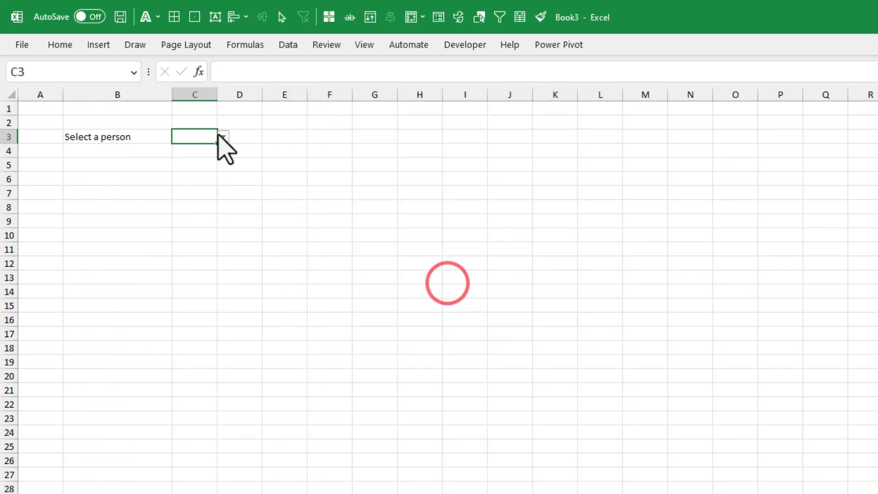
Step: Pick an employee from C3's dropdown and widen column C to fit the name
left_click(221, 135)
left_click_drag(275, 162, 251, 282)
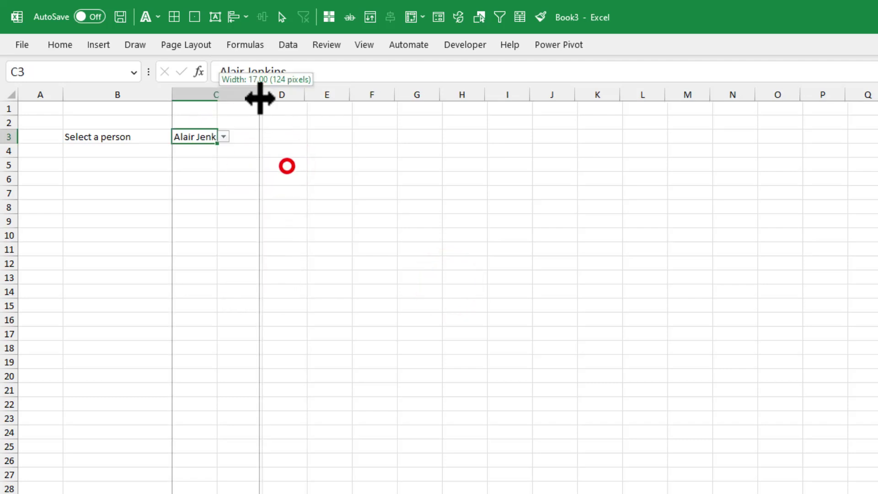
left_click_drag(260, 98, 267, 98)
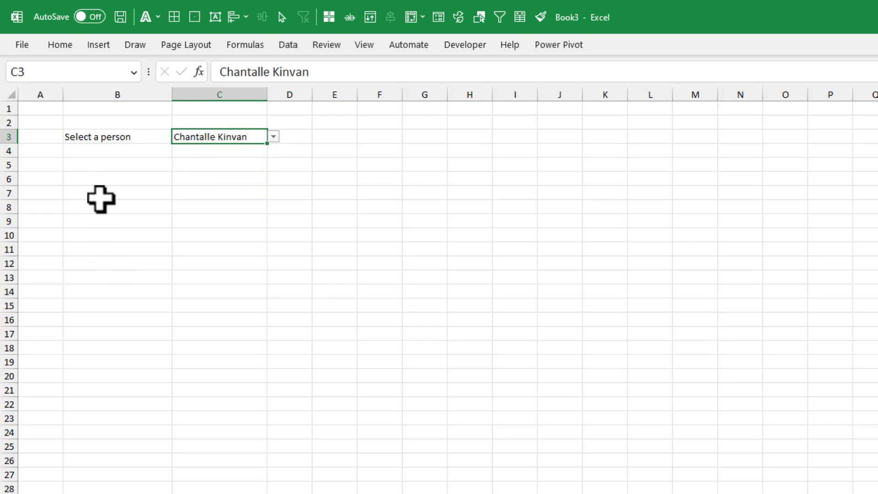
Step: Enter Payroll ID, Name, Pay Period, Total Hours labels and the Hours/Rate/Amount status table in B8:E21
left_click_drag(101, 196, 439, 493)
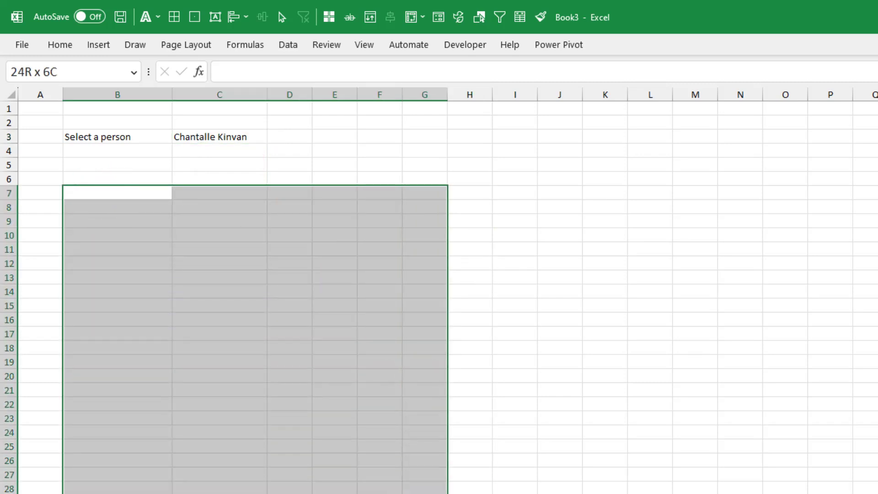
left_click(103, 208)
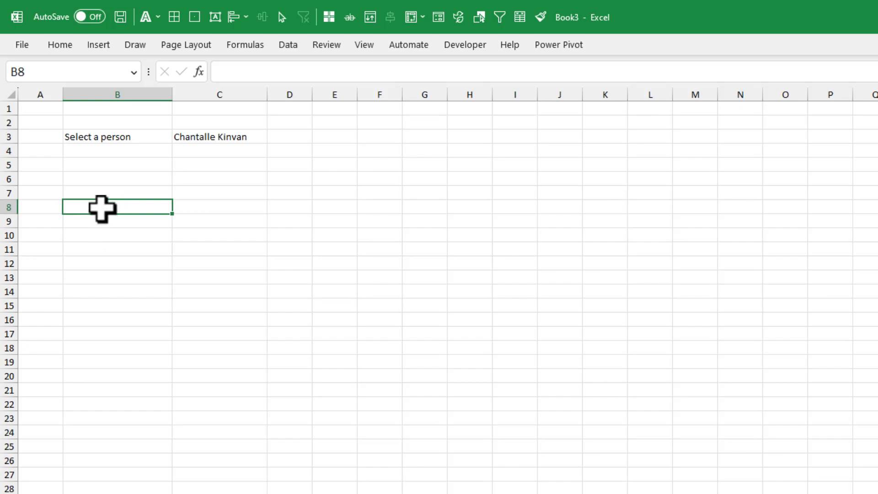
left_click_drag(108, 196, 339, 394)
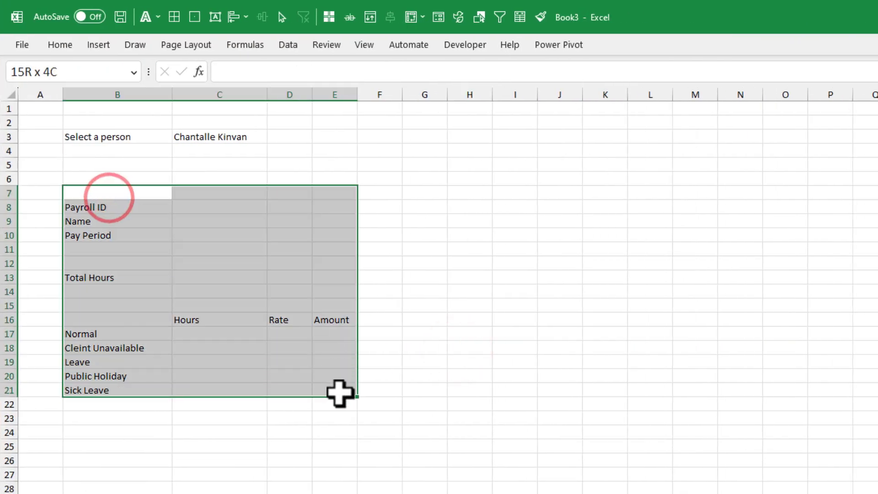
left_click(457, 396)
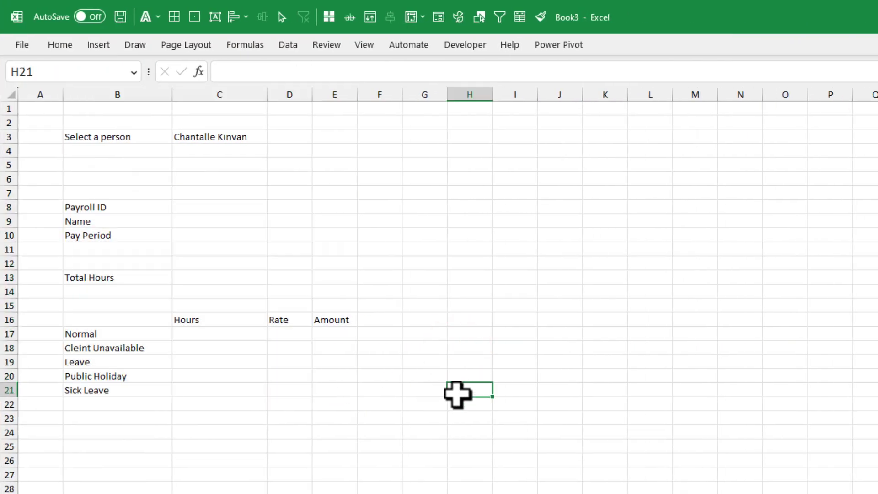
left_click(206, 206)
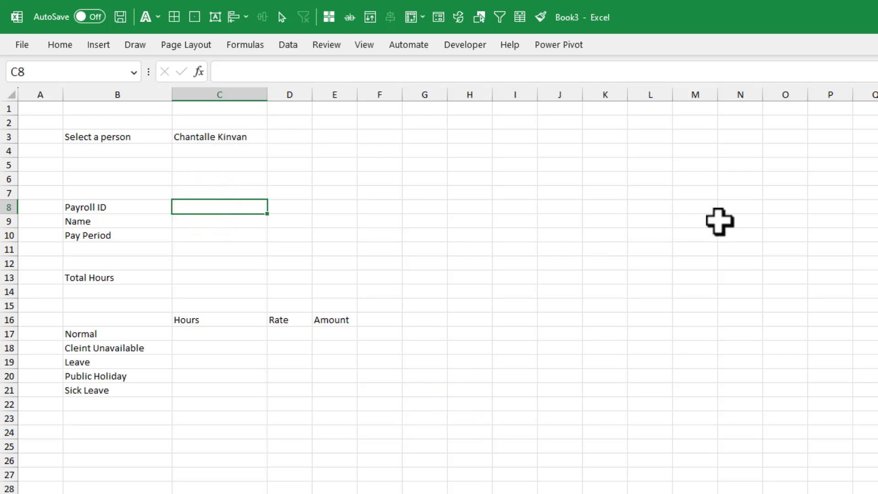
Step: In C8, XLOOKUP C3 in ts[Person] to return ts[Payroll ID], giving 8114
type("=xl")
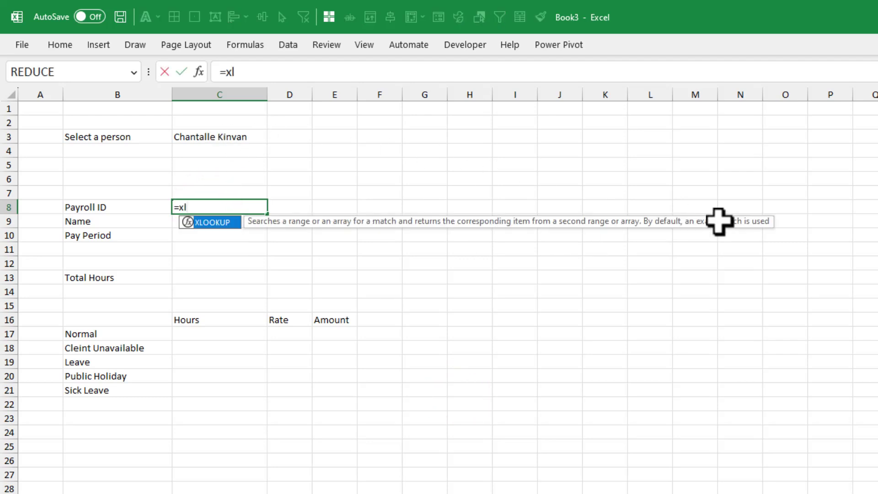
key("Tab")
left_click(234, 136)
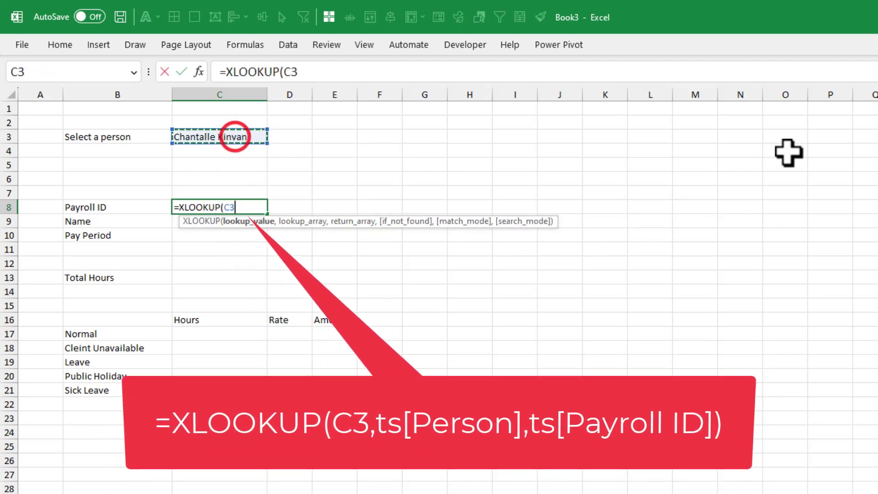
type(",ts[[")
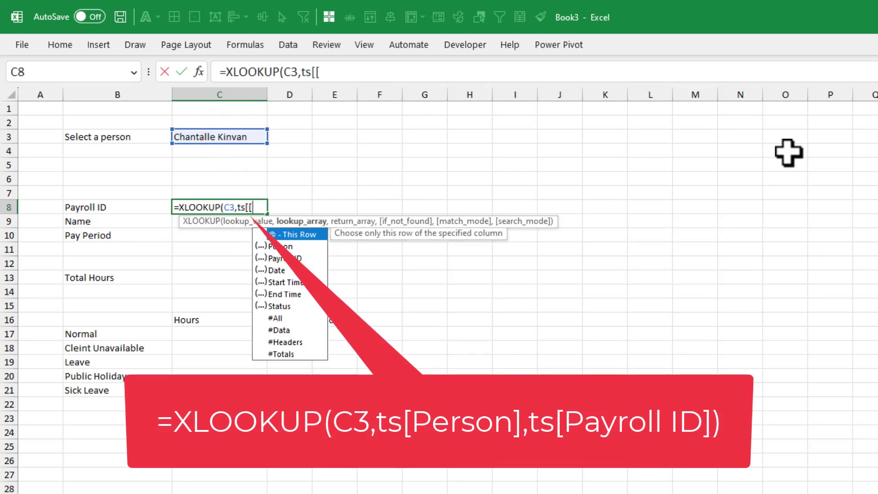
key("BackSpace")
type("Person],ts")
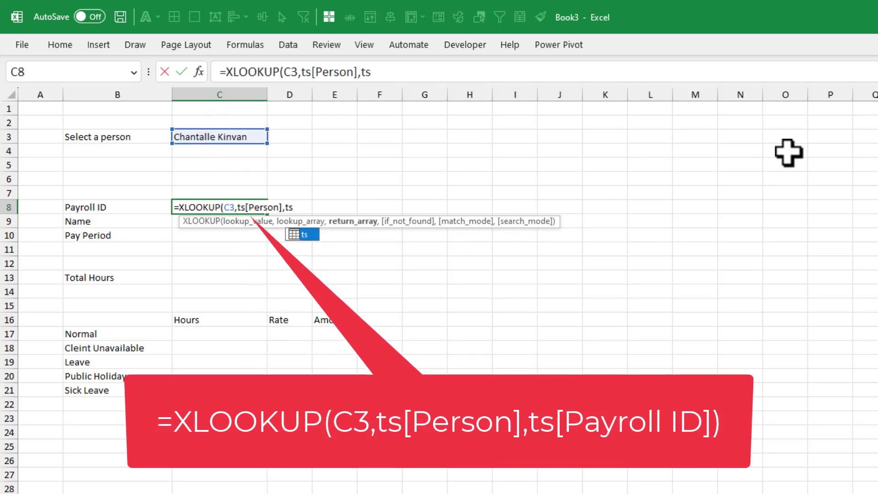
type("[")
key("Down")
key("Down")
key("Tab")
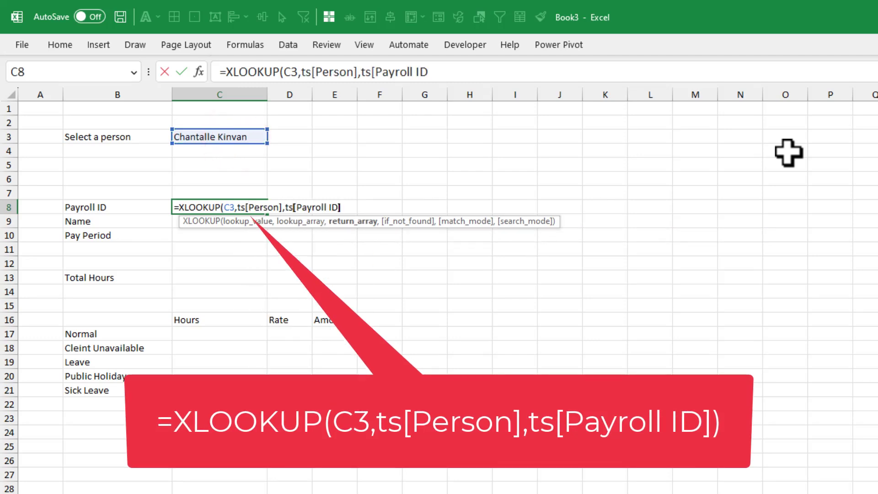
type("])")
key("Return")
Step: Link Name to the chosen person and Pay Period to the Options sheet (Jan-23)
type("=")
left_click(236, 137)
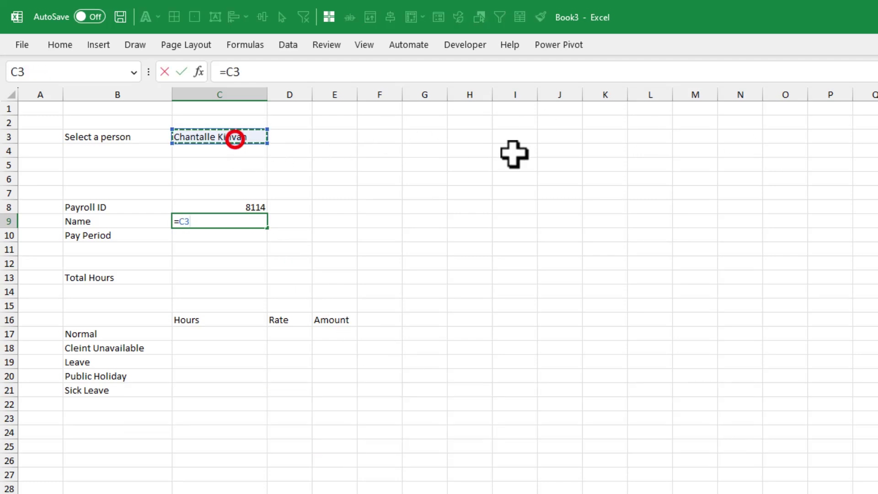
key("Return")
type("=")
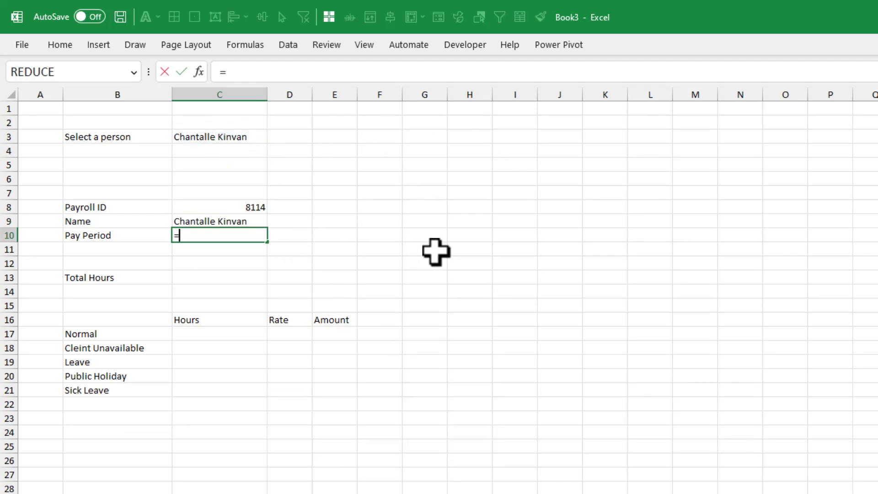
key("ctrl+Page_Down")
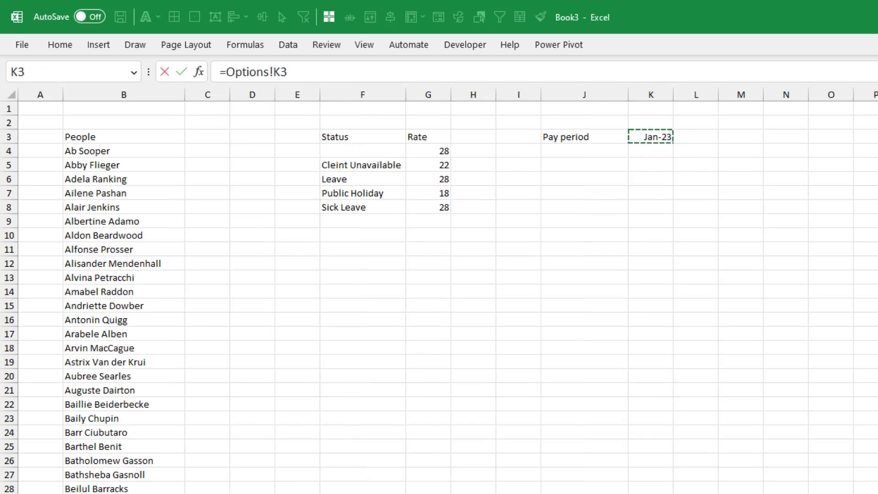
key("Return")
left_click_drag(235, 207, 235, 234)
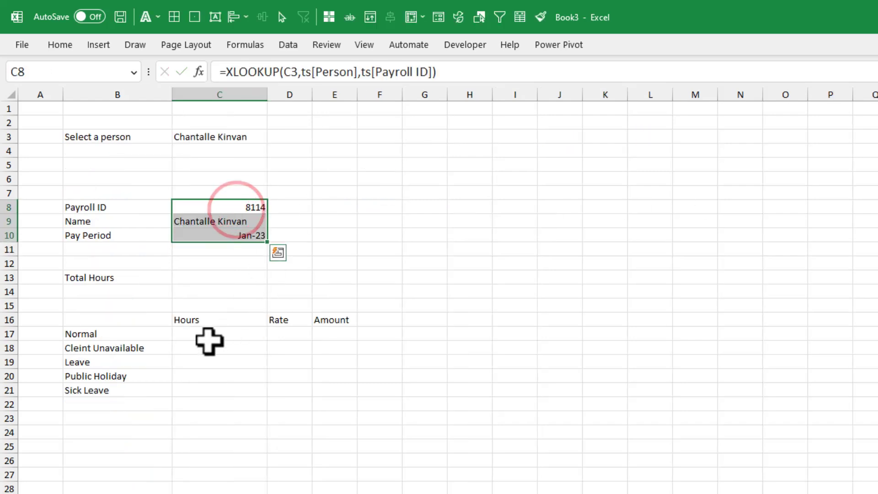
left_click_drag(108, 334, 323, 395)
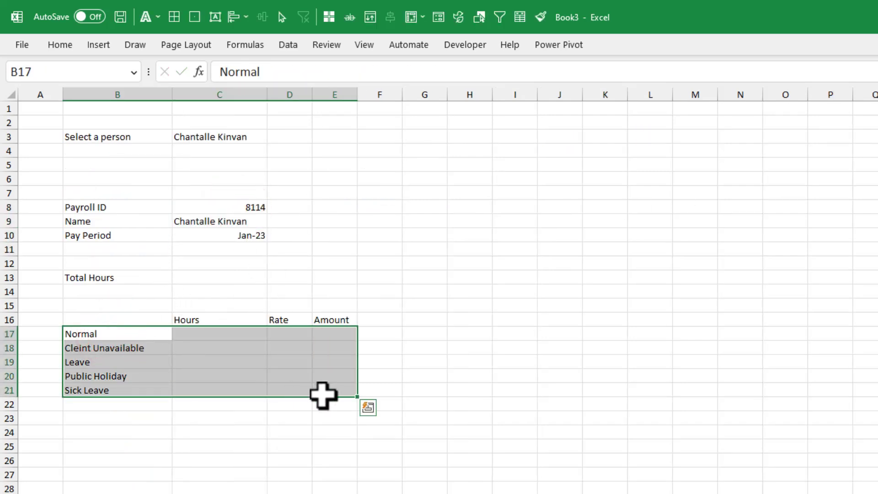
left_click(86, 335)
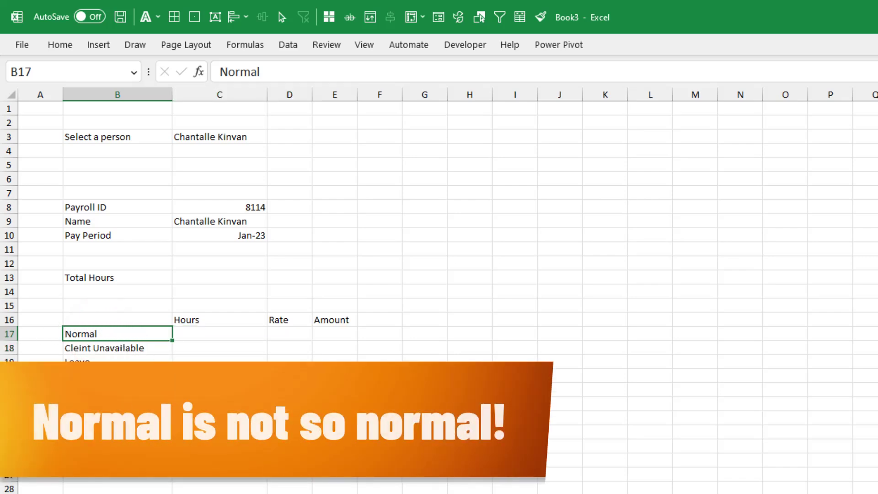
key("ctrl+Page_Up")
left_click_drag(523, 181, 523, 194)
left_click_drag(496, 295, 494, 304)
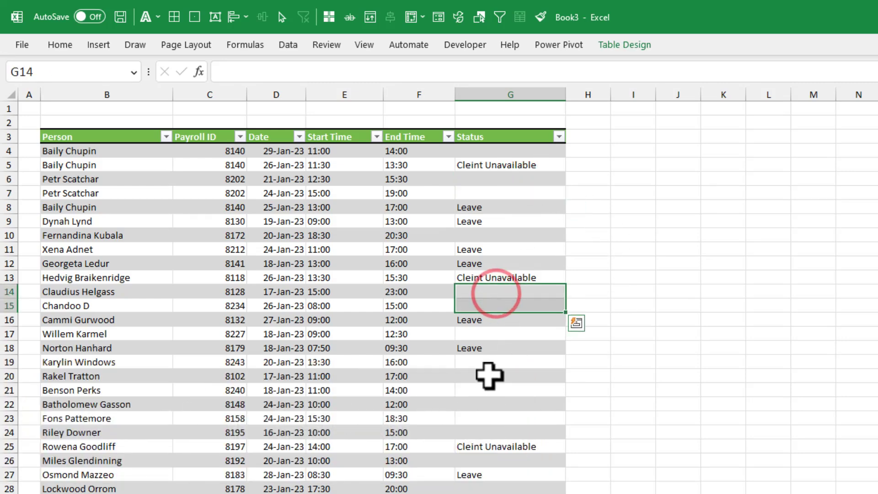
left_click_drag(489, 361, 489, 418)
key("ctrl+Page_Down")
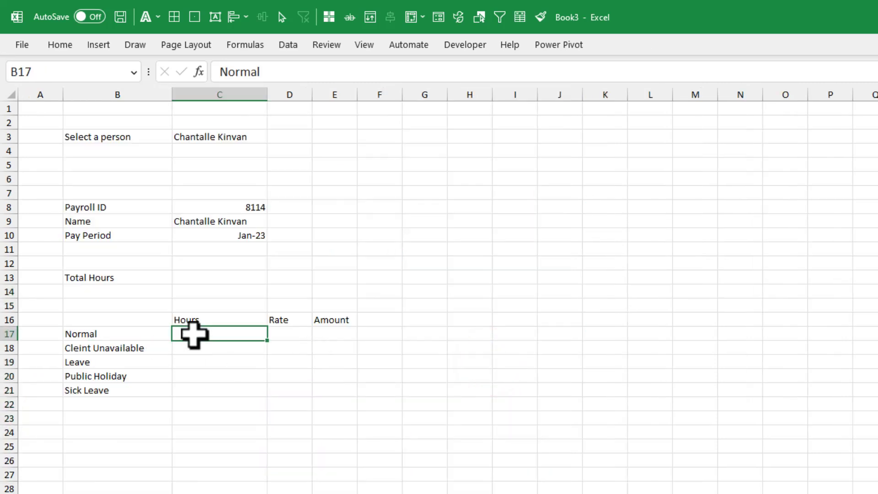
left_click(194, 333)
Step: Start a SUMIFS on the ts table in C17, cancel it, and go to the timesheet sheet
type("=")
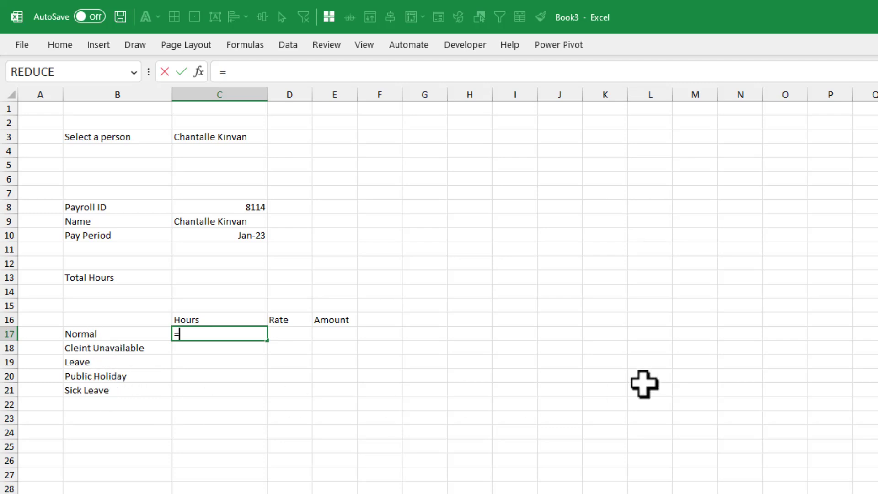
type("sumifs")
key("Tab")
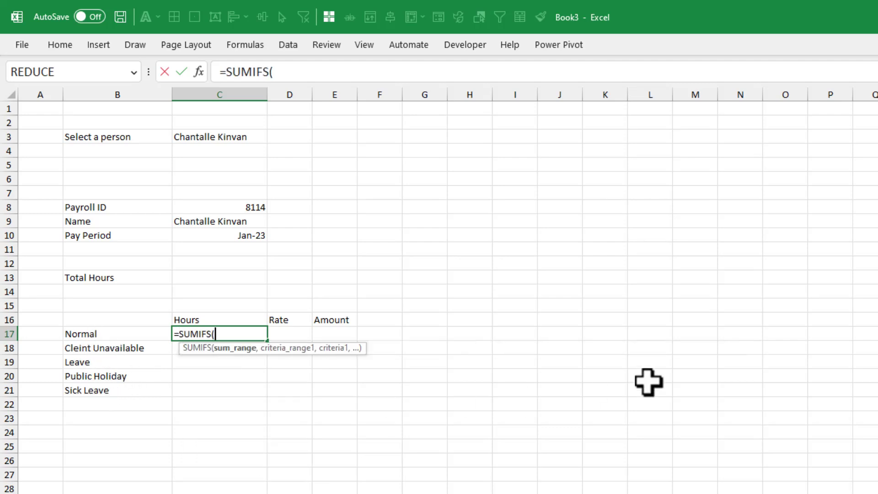
type("ts[")
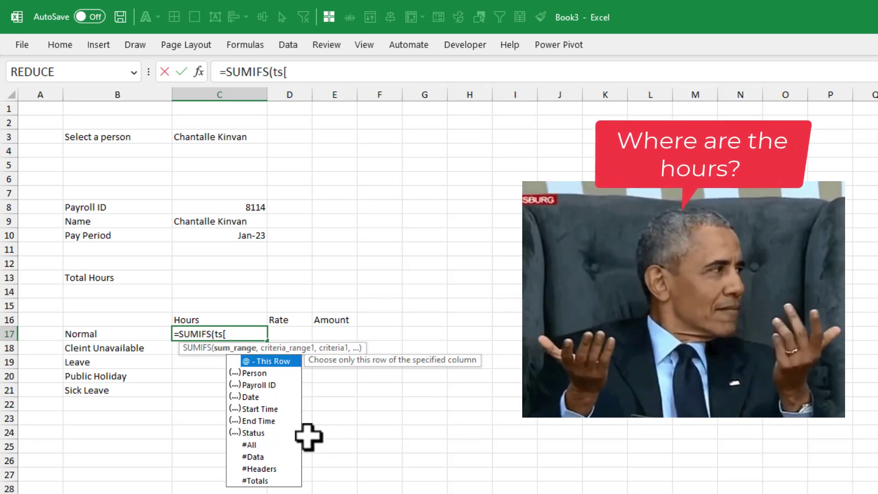
key("Escape")
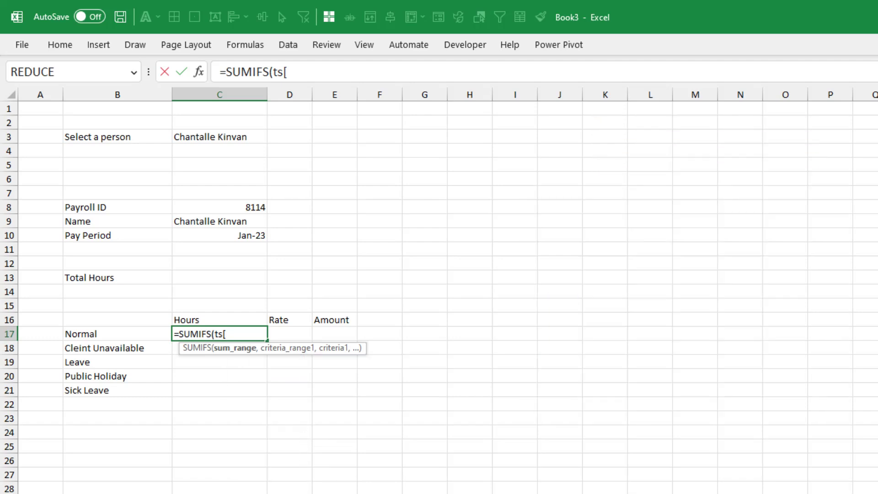
key("Escape")
key("ctrl+Page_Up")
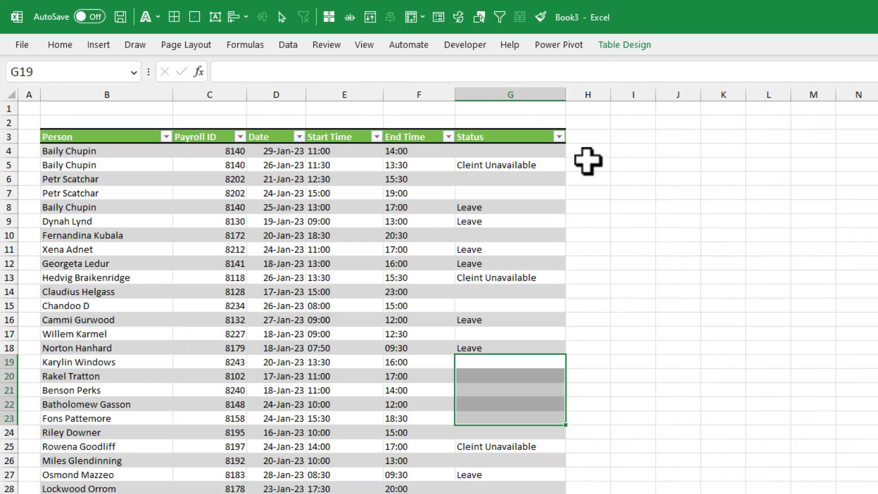
Step: Add an Hours column in H3 with =[@[End Time]]-[@[Start Time]] for every row
left_click(592, 137)
type("Ho")
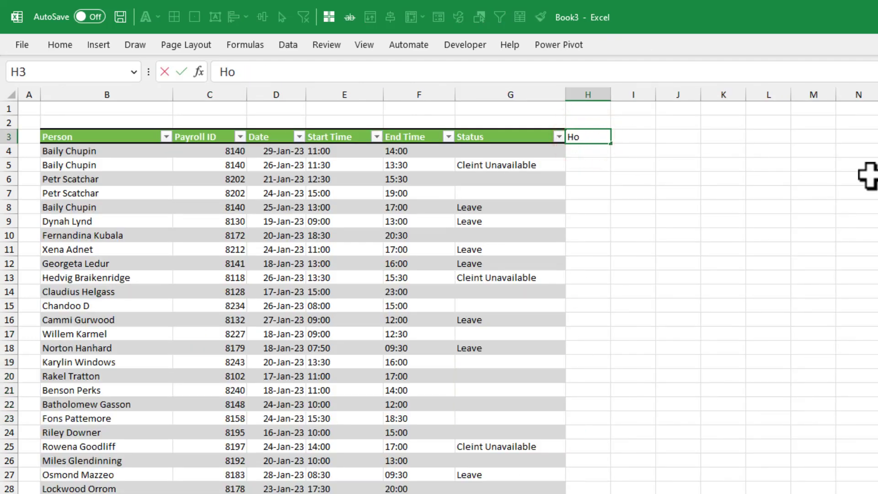
type("o")
key("BackSpace")
type("urs")
key("Return")
type("=")
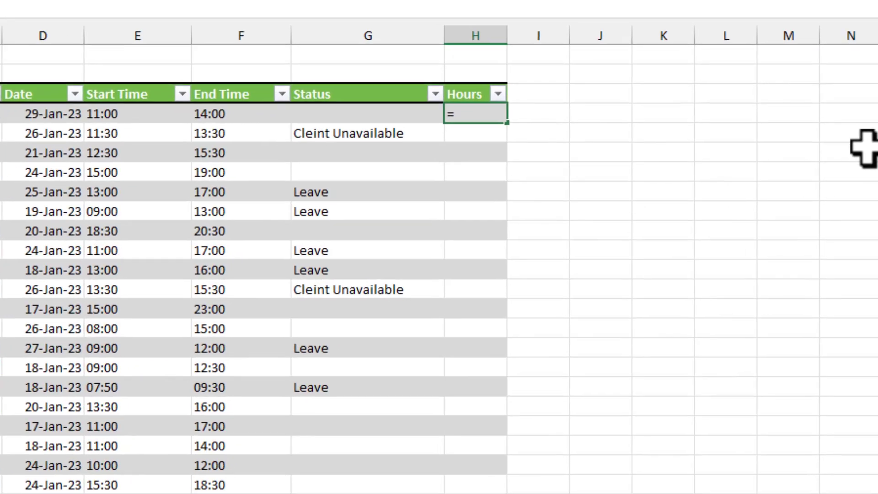
key("Left")
key("Left")
type("-")
key("Left")
key("Left")
key("Left")
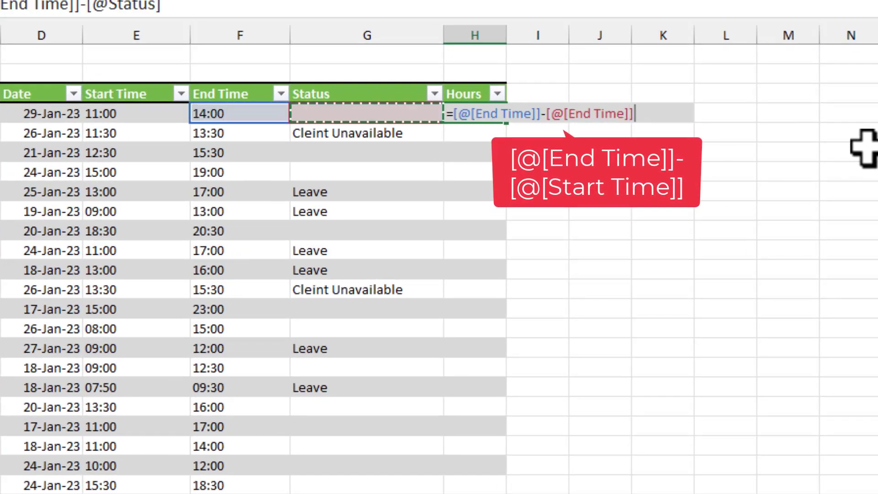
key("Return")
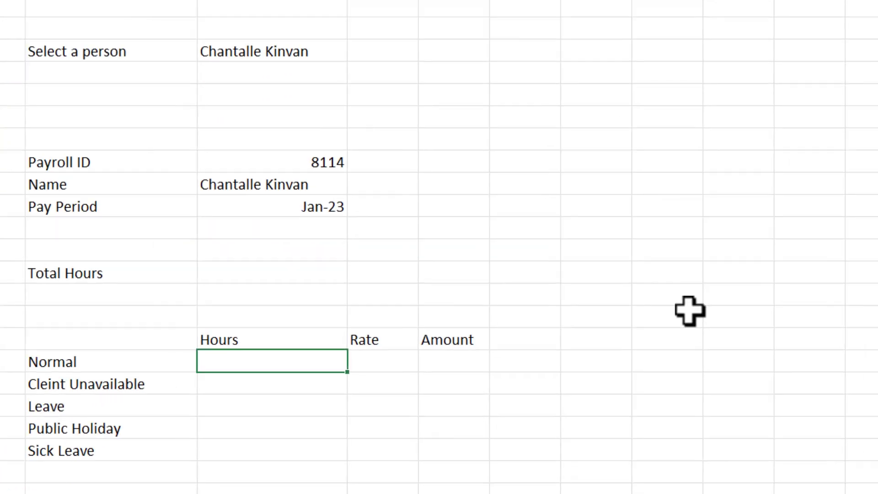
Step: In C17, begin SUMIFS over ts[Hours] where ts[Person] equals $C$9, adding ts[Status] as second range
type("=")
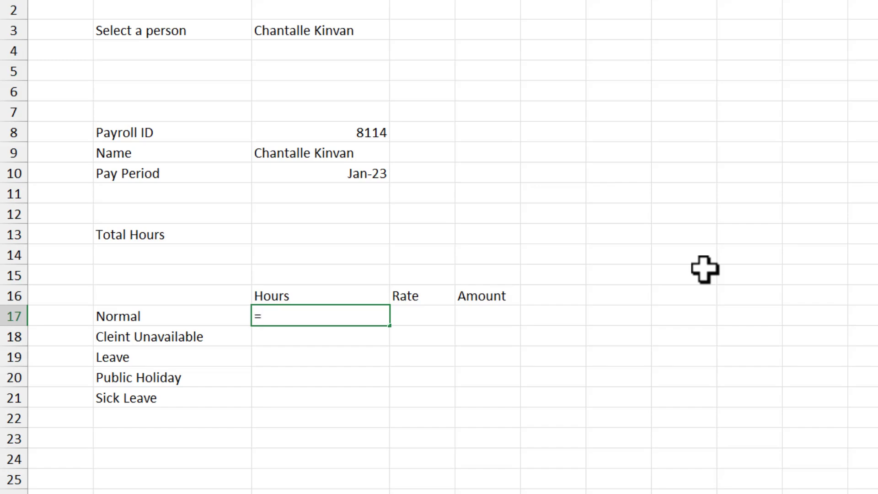
type("sumifs")
key("Tab")
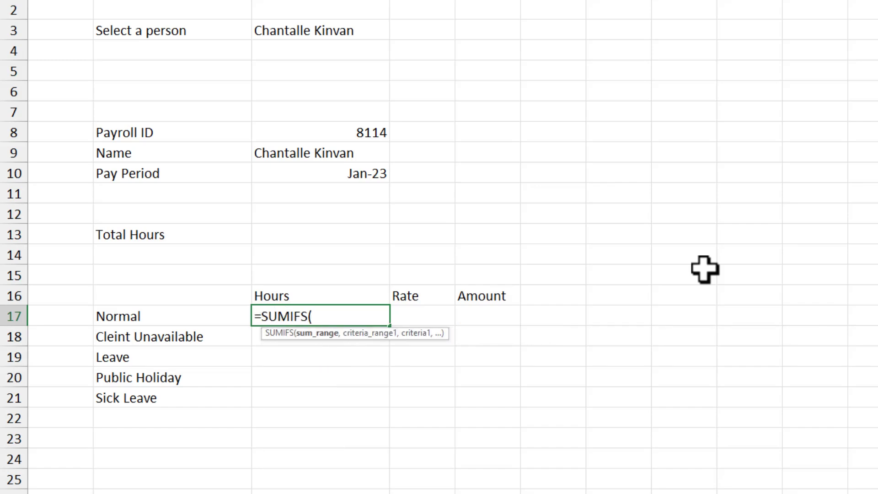
type("ts")
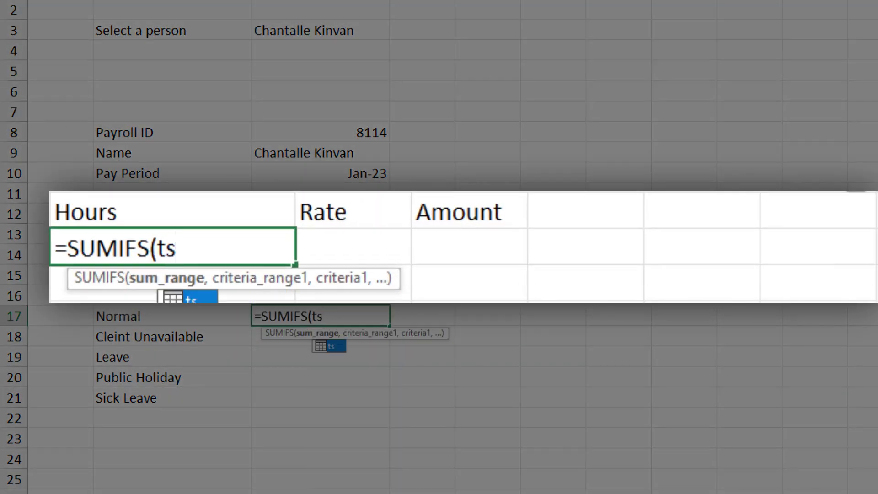
type("[h")
key("Tab")
type("]")
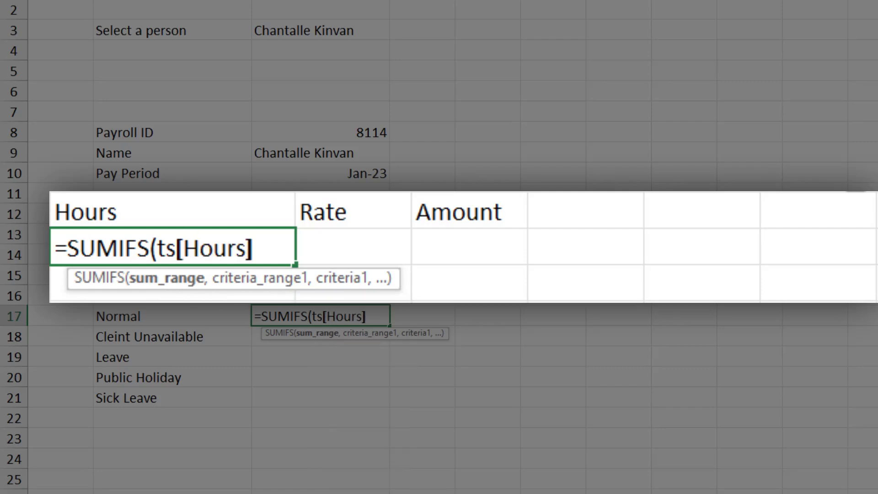
type(", ts[p")
key("Tab")
type("],")
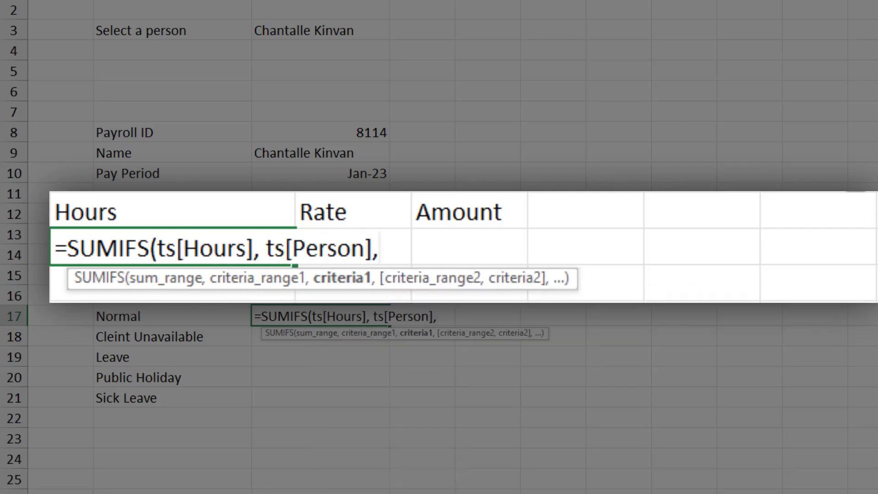
left_click(337, 150)
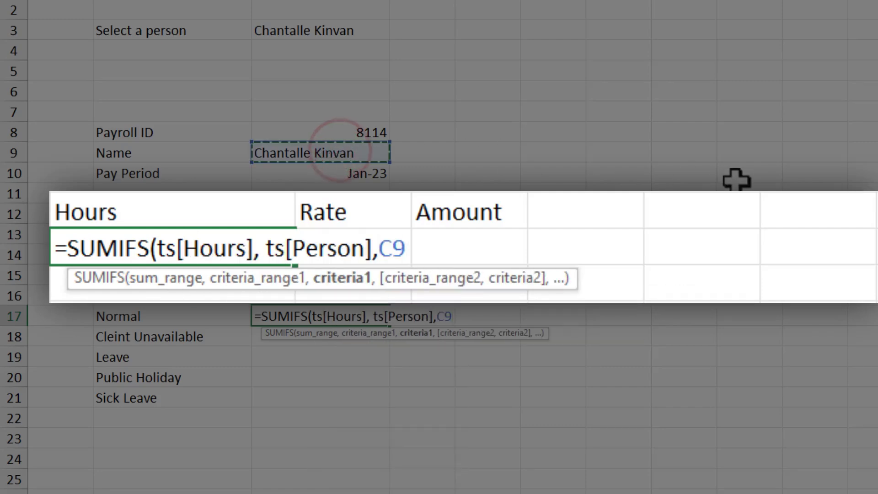
key("F4")
type(",ts[s")
key("Tab")
type("],")
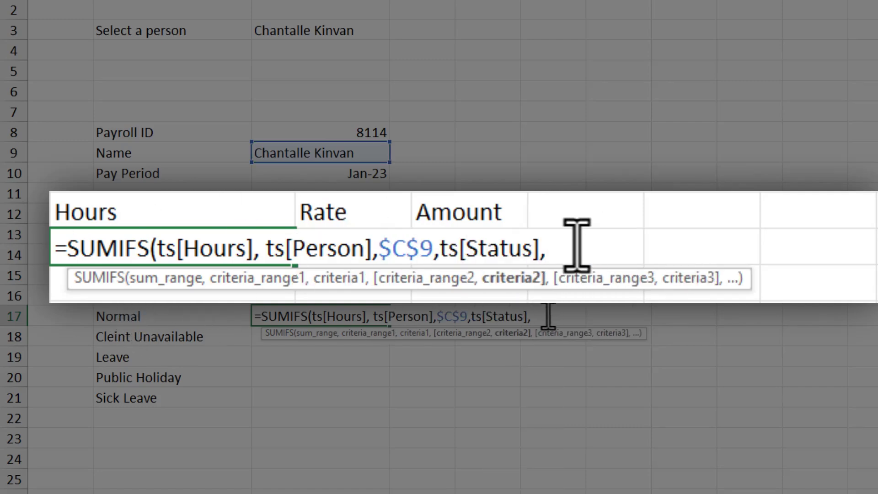
Step: Use IF(B17="Normal","",B17) as the status criterion, confirm C17 shows 7, and start filling down
type("if")
key("Tab")
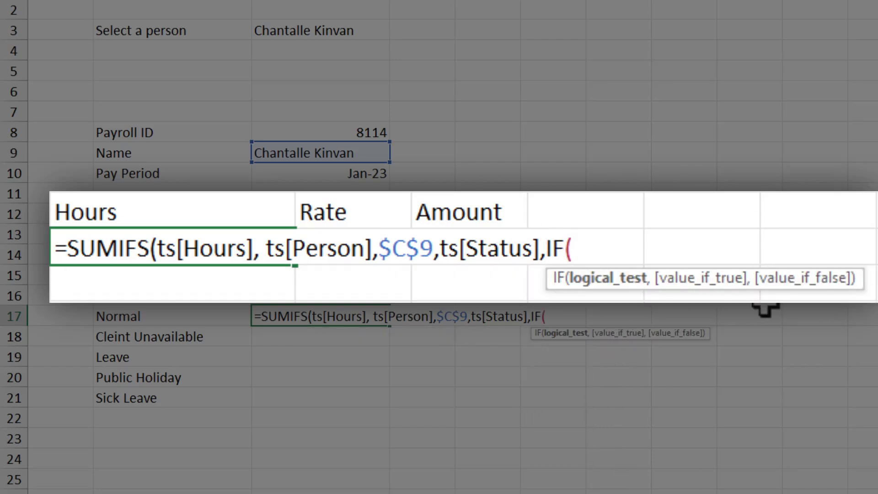
left_click(181, 317)
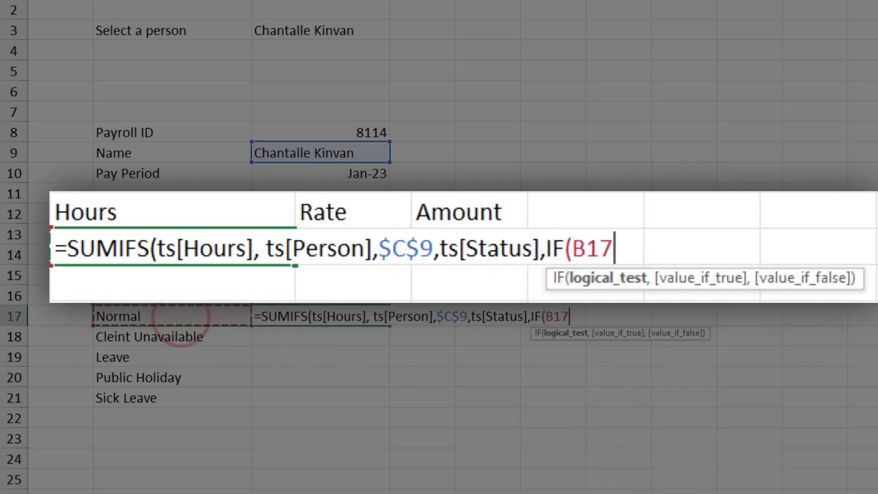
type("=\"Normal\",")
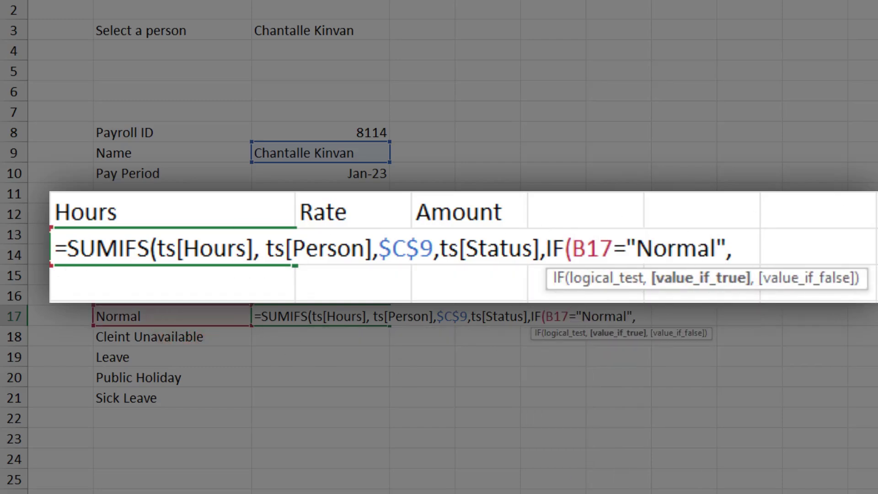
type("\"\",")
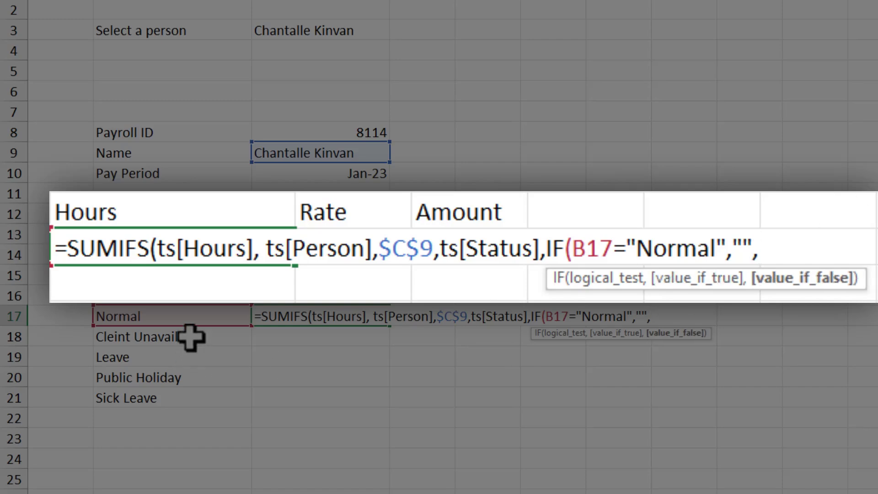
left_click(186, 315)
type("))")
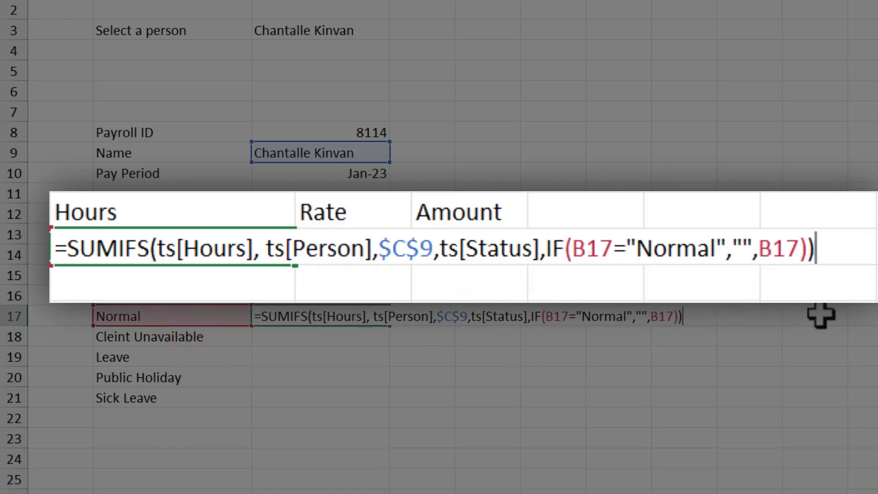
key("Return")
left_click(327, 317)
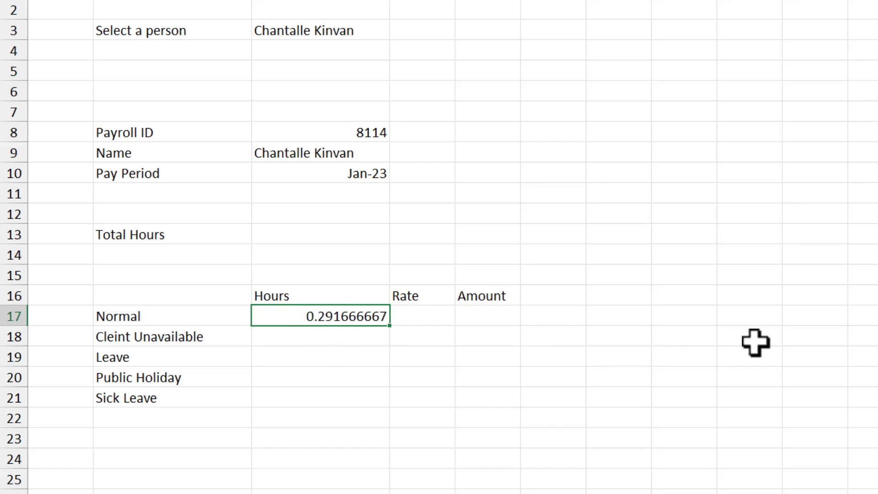
key("F2")
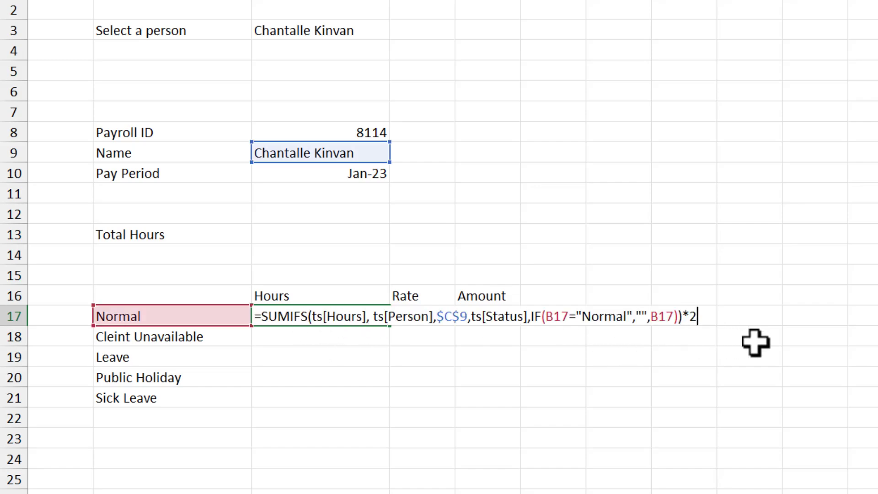
key("Escape")
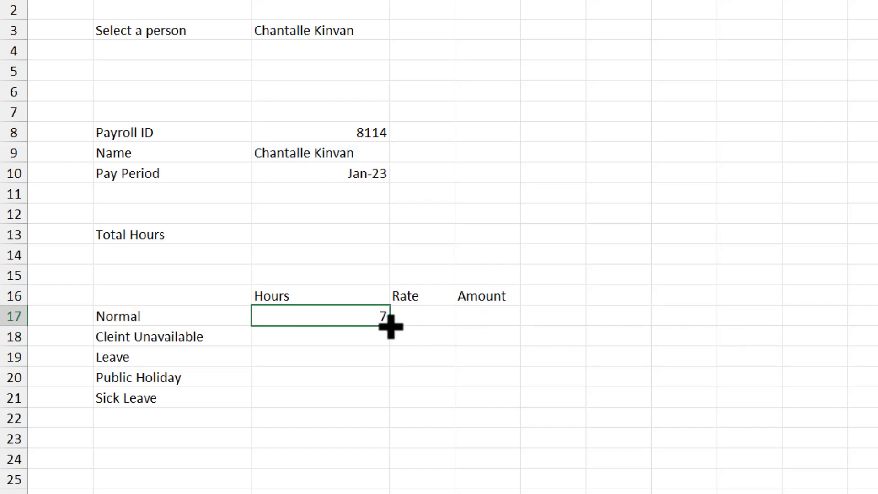
left_click_drag(391, 328, 382, 403)
Step: Fill the hours formula to C21, then filter Timesheet Data to the chosen person and check Normal hours
left_click(335, 315)
key("ctrl+Page_Down")
left_click(166, 8)
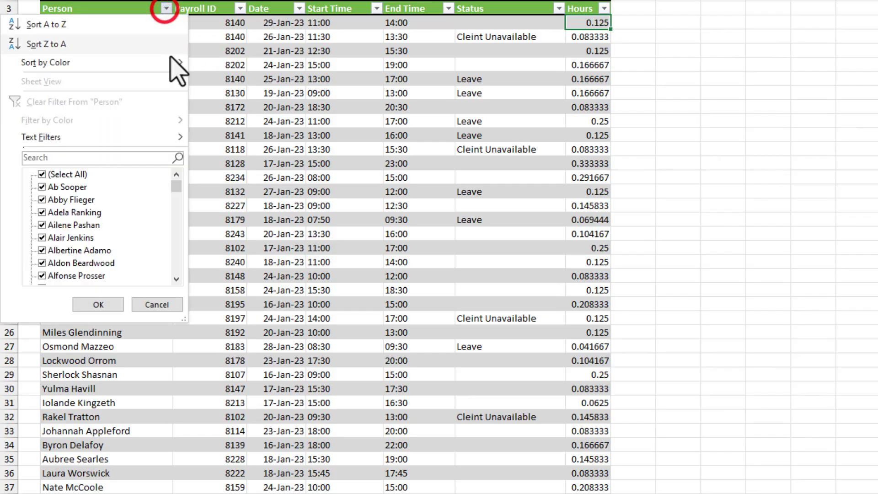
key("Return")
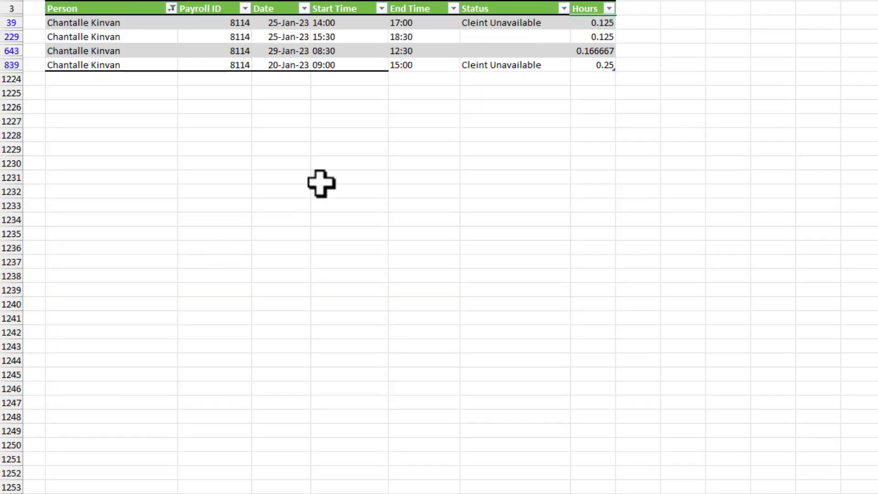
left_click(496, 154)
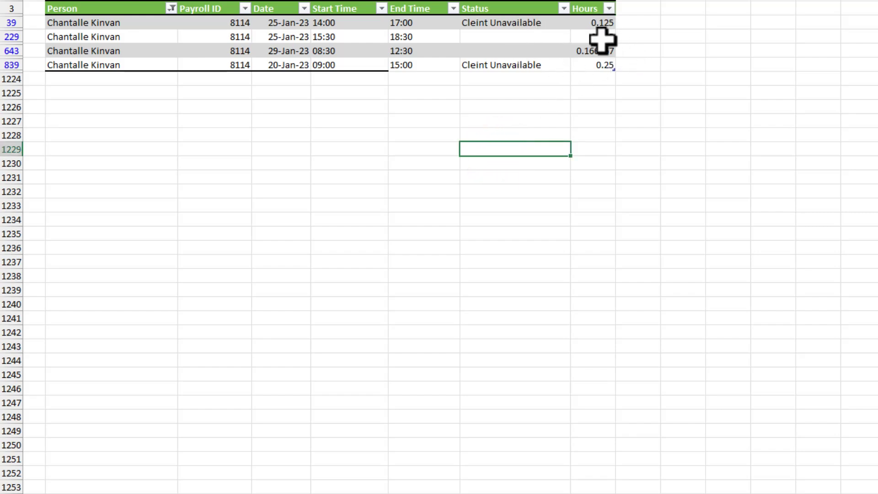
left_click_drag(602, 37, 600, 50)
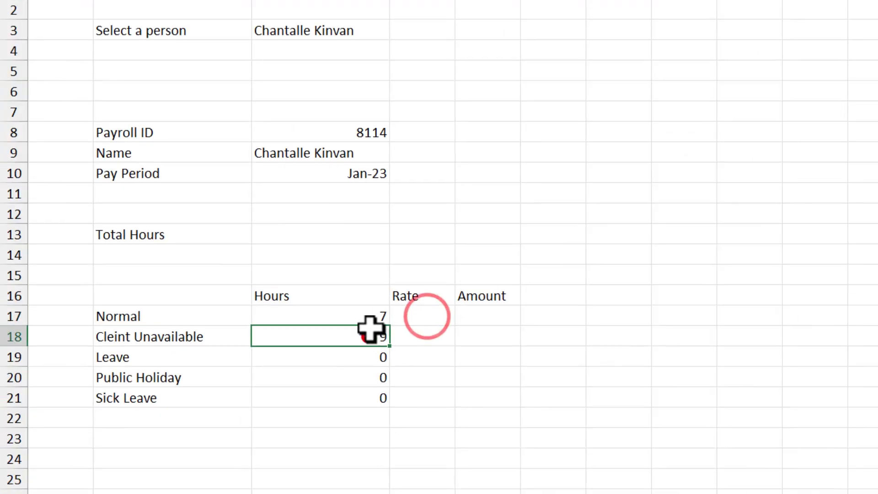
Step: Fill Rate D17:D21 by referencing the five status rates on the People sheet
left_click_drag(369, 331, 369, 318)
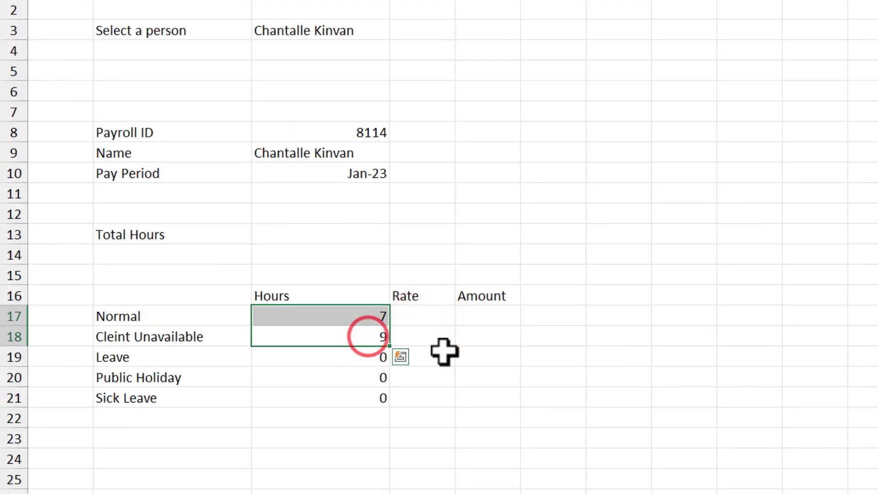
left_click(425, 320)
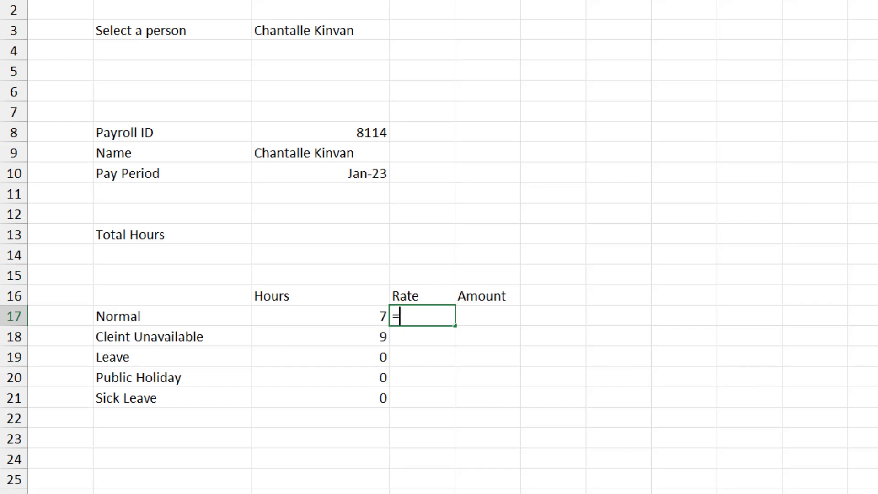
key("ctrl+Page_Down")
left_click_drag(424, 22, 425, 79)
key("Return")
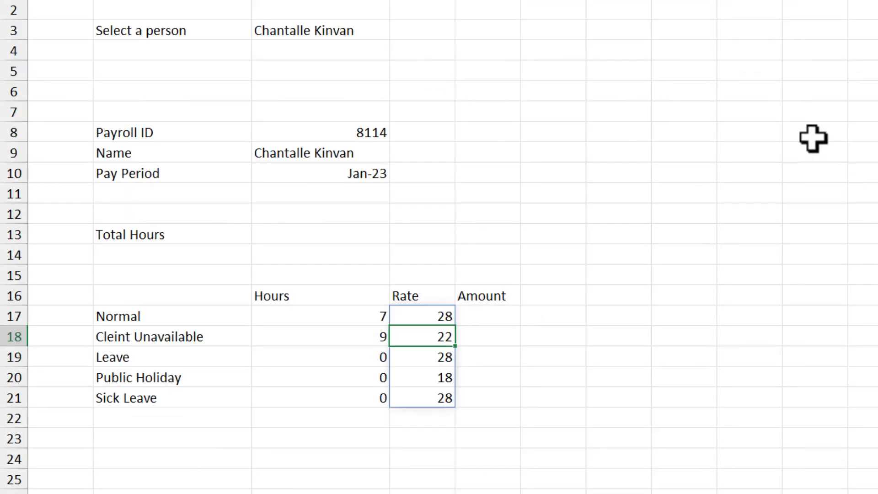
Step: Set Amount in E17 to =C17*D17, giving 196
left_click(491, 322)
type("=")
key("Left")
key("Left")
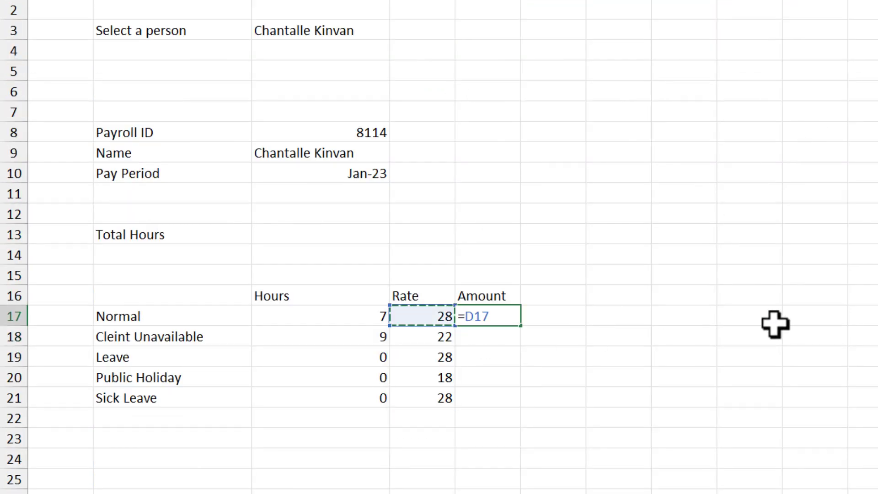
type("*")
key("Left")
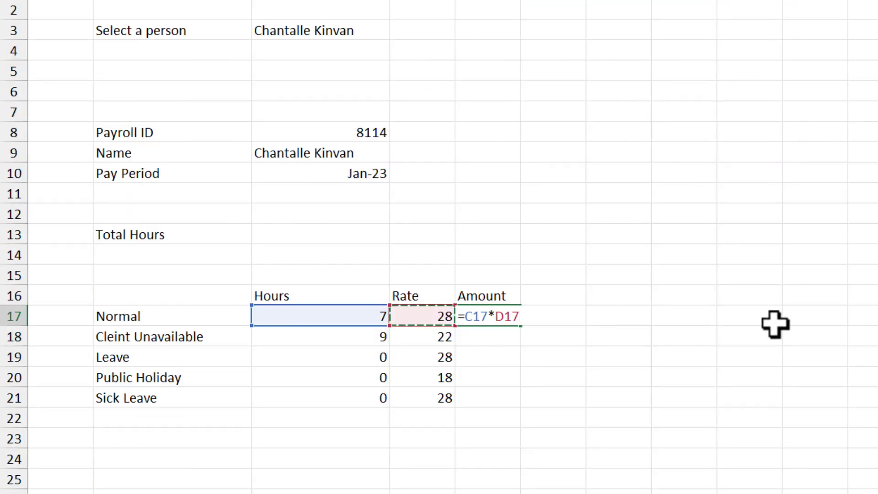
key("Return")
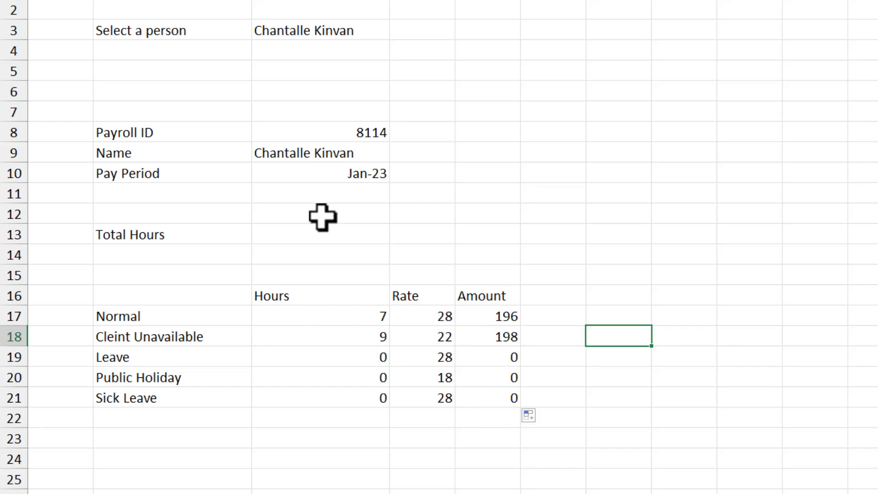
Step: Total the hours C17:C21 in the Total Hours cell, giving 16
left_click(337, 241)
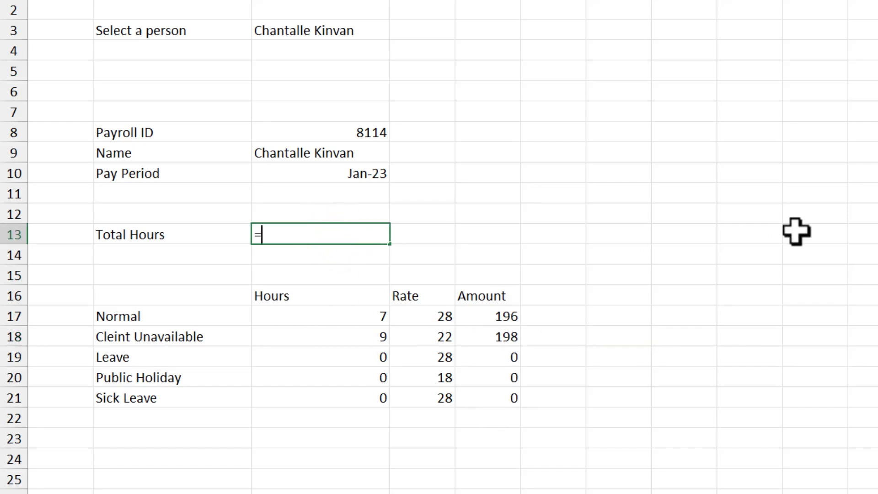
type("sum")
key("Tab")
left_click_drag(362, 316, 357, 402)
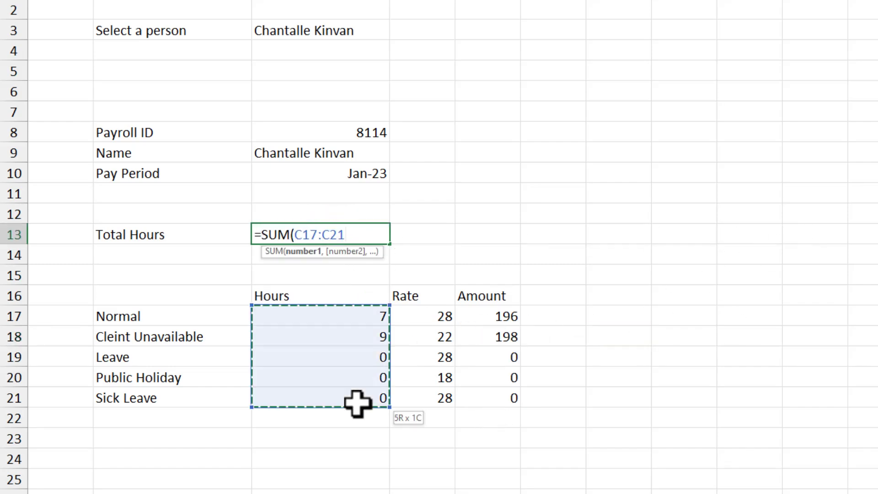
key("Return")
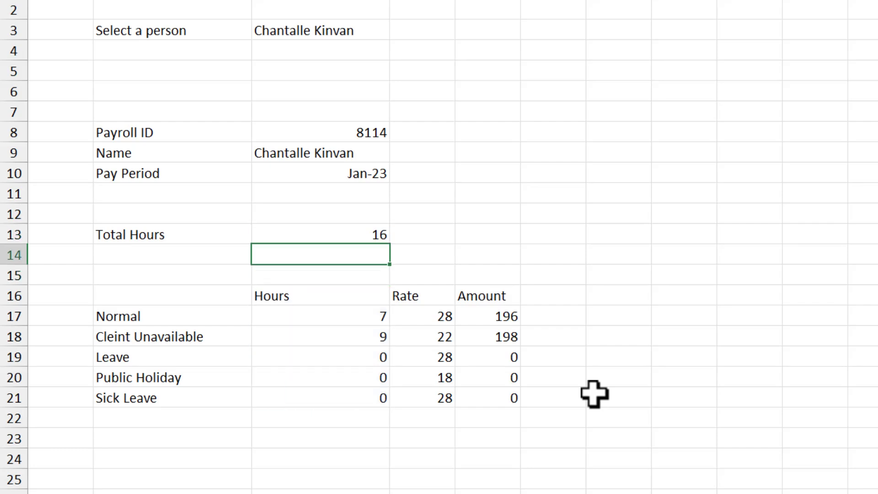
Step: Total the amounts E17:E21 in the adjacent cell, giving 394
key("Up")
key("Right")
type("=sum")
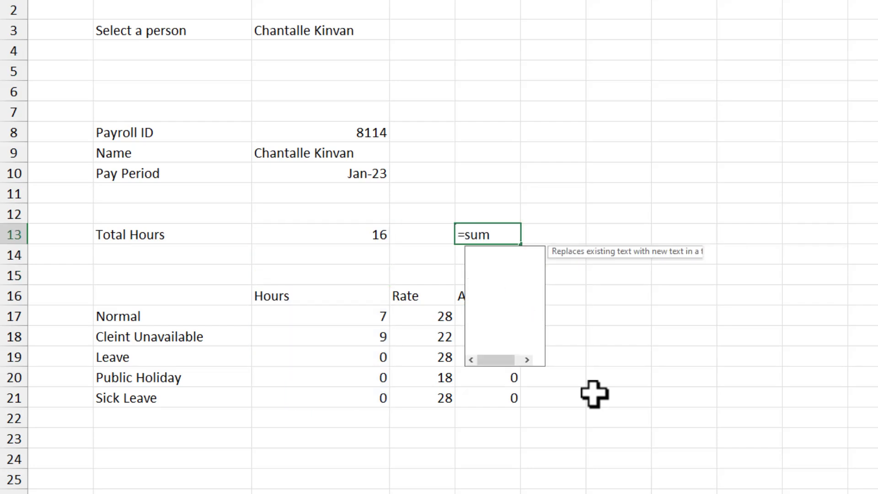
key("Tab")
left_click_drag(508, 317, 508, 398)
key("Return")
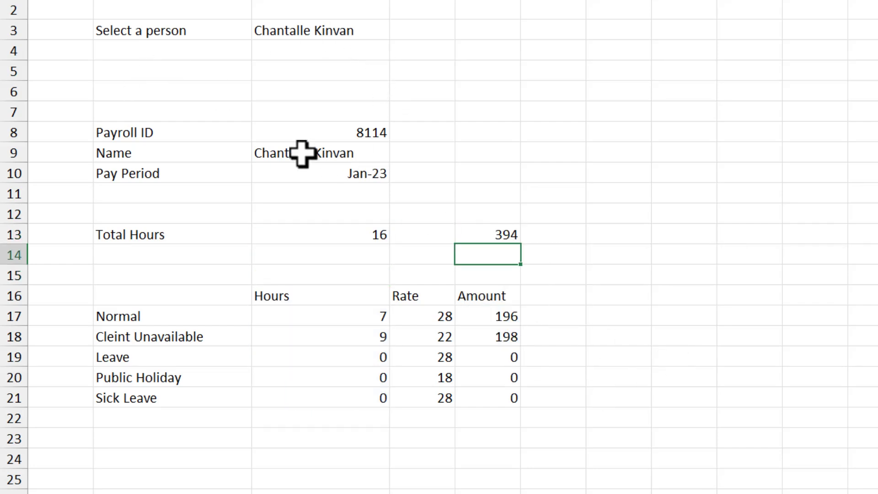
left_click(355, 31)
Step: Choose two different staff members from C3's dropdown to recalculate the payslip
left_click(397, 32)
left_click(329, 155)
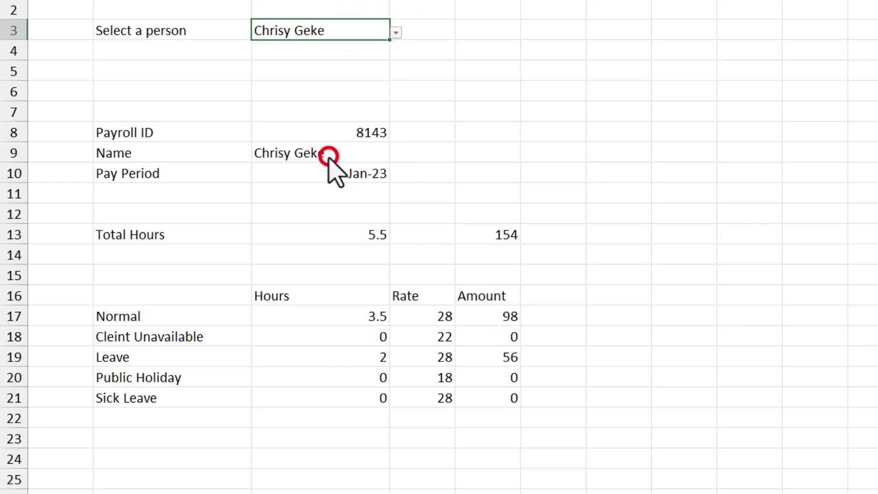
left_click(396, 32)
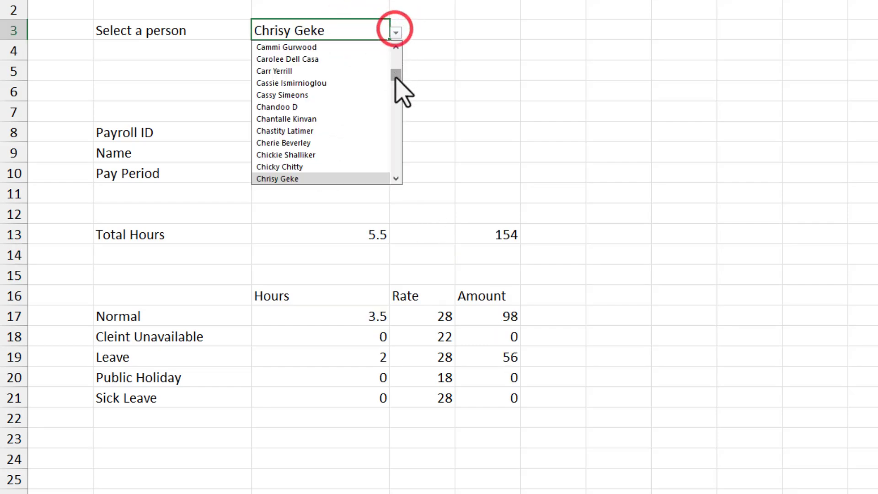
left_click_drag(396, 75, 398, 53)
left_click(343, 71)
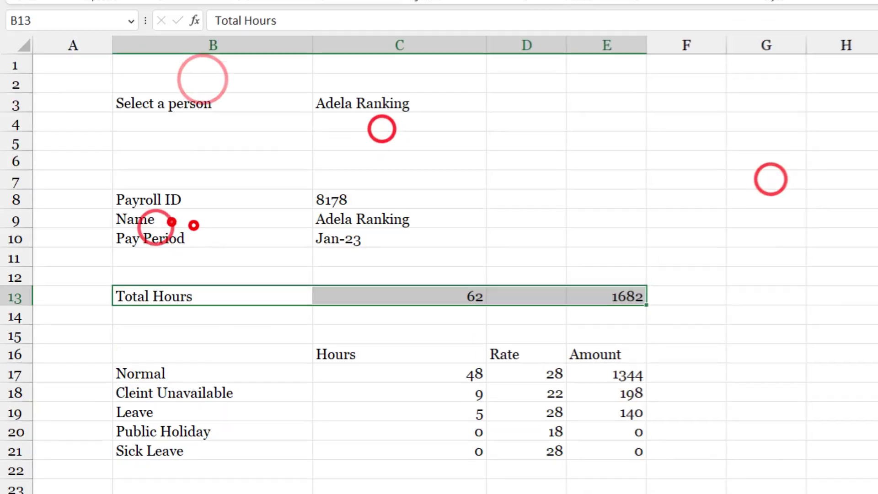
Step: Apply bold and Currency format to the Amount cells, repeating the formatting with F4
key("ctrl+b")
left_click_drag(588, 353, 589, 449)
key("ctrl+shift+4")
left_click(571, 298)
key("F4")
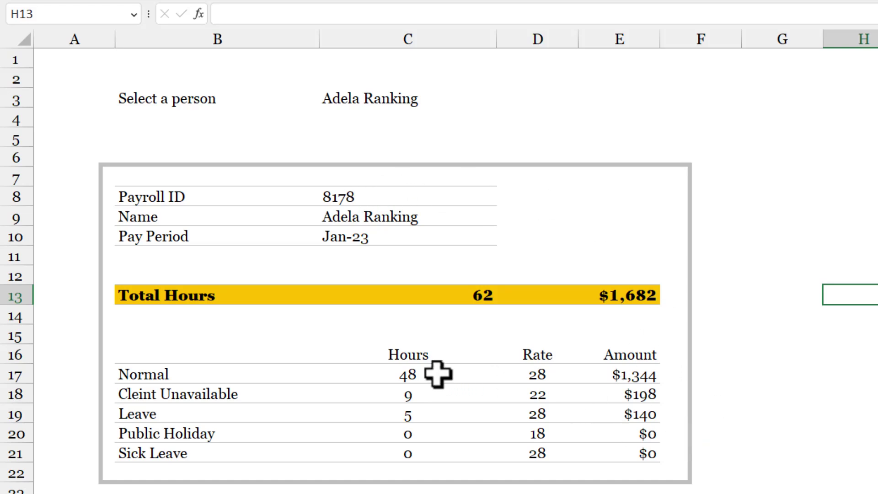
Step: Pick another employee in C3, showing 7.5 hours and $210
left_click(386, 98)
left_click(501, 100)
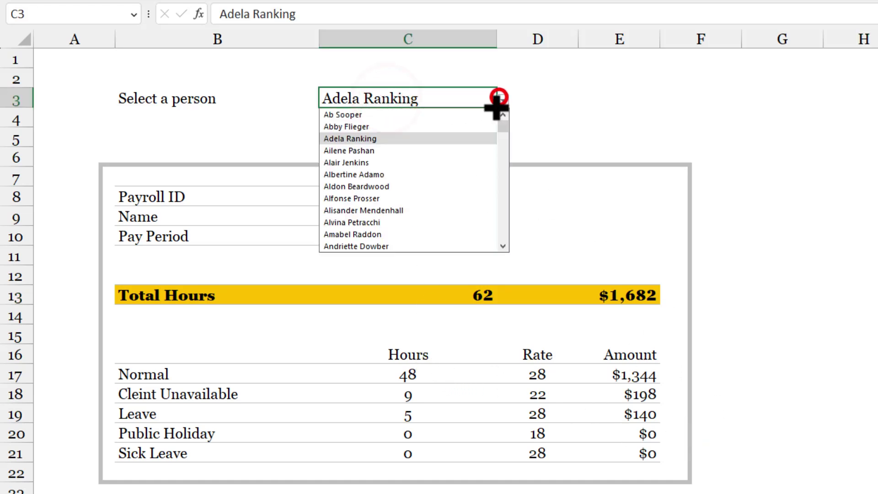
left_click(437, 199)
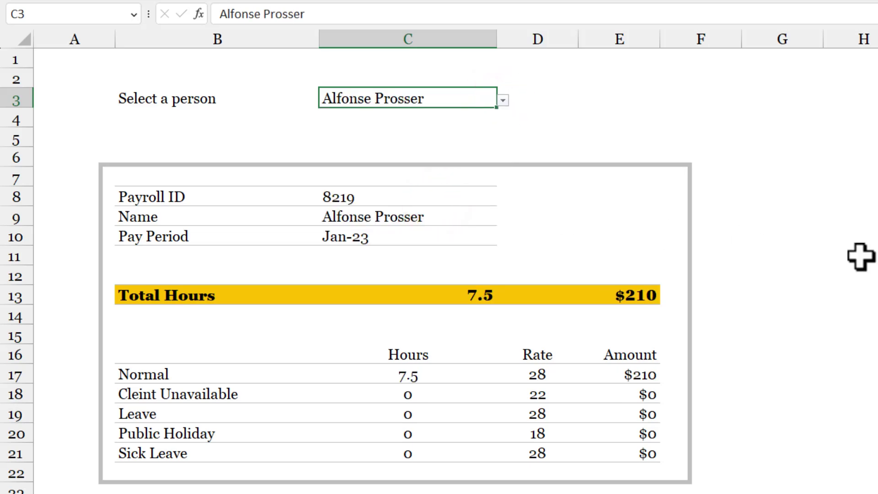